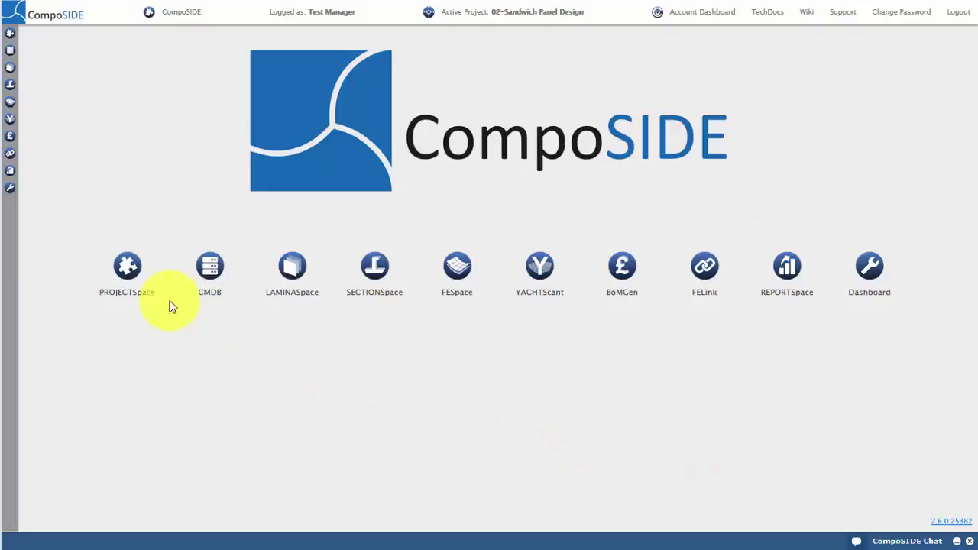
# Duplicate the Sandwich Panel Design project and make the copy the active project
pyautogui.click(127, 265)
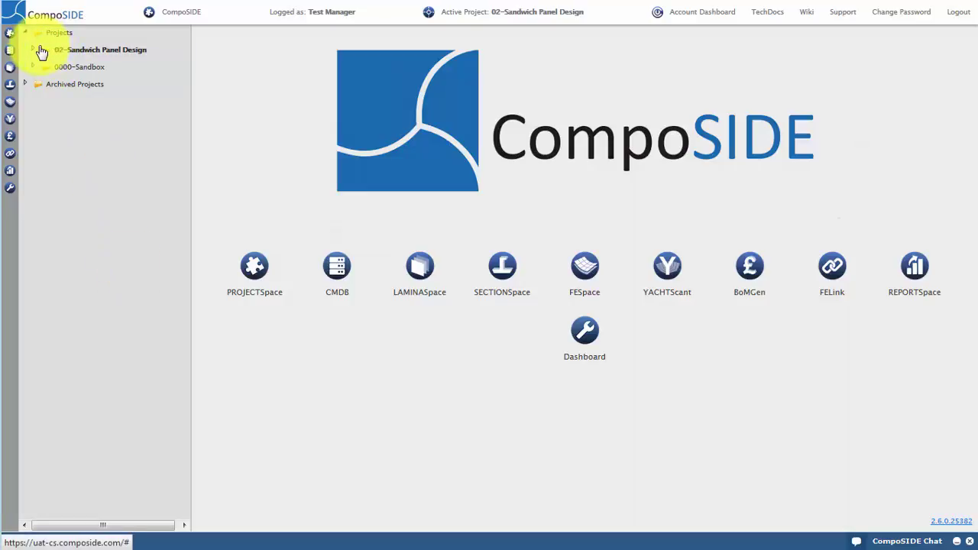
pyautogui.rightClick(72, 51)
pyautogui.click(137, 135)
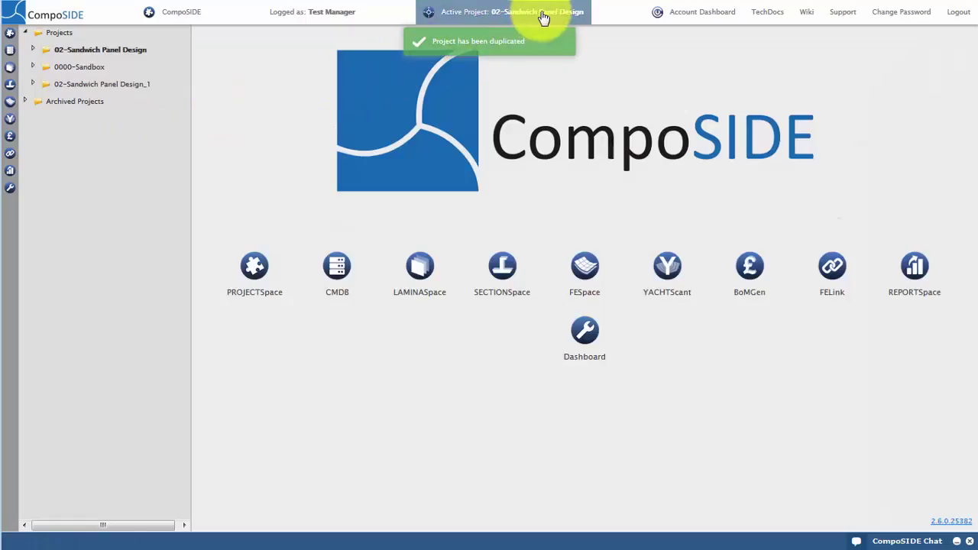
pyautogui.click(542, 22)
pyautogui.click(702, 118)
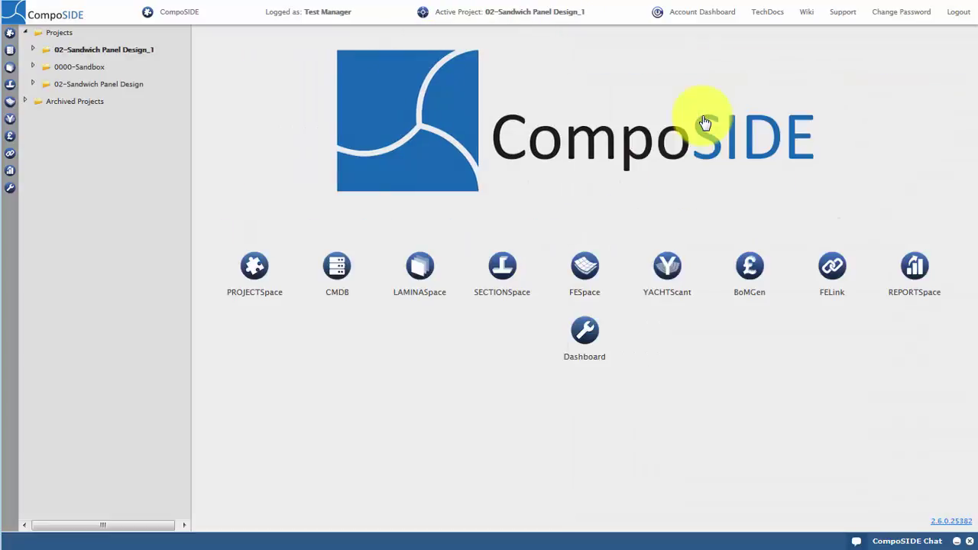
# Rename the copied project to 'Sandwich Panel Design_duplicate' and save its settings
pyautogui.rightClick(126, 56)
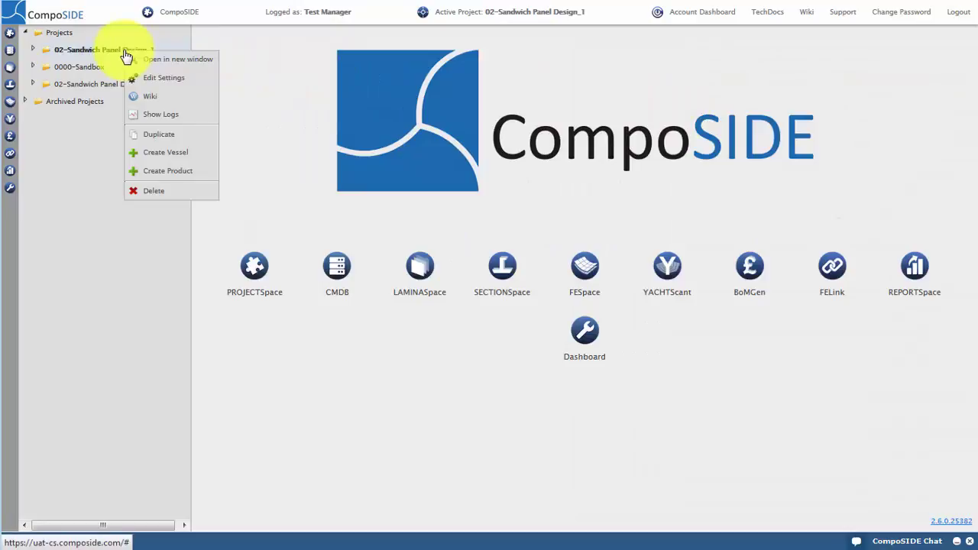
pyautogui.click(205, 80)
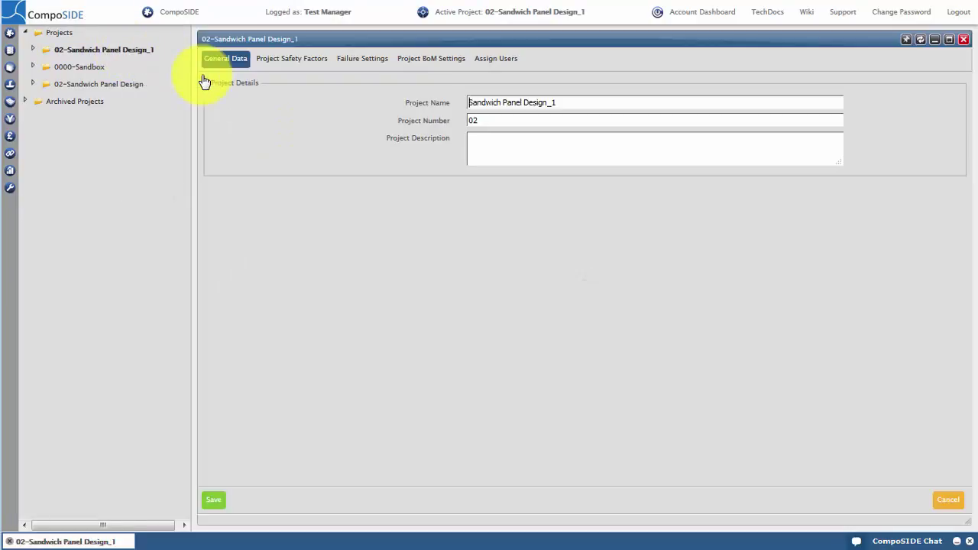
pyautogui.click(604, 101)
pyautogui.press('BackSpace')
pyautogui.write('duplicate')
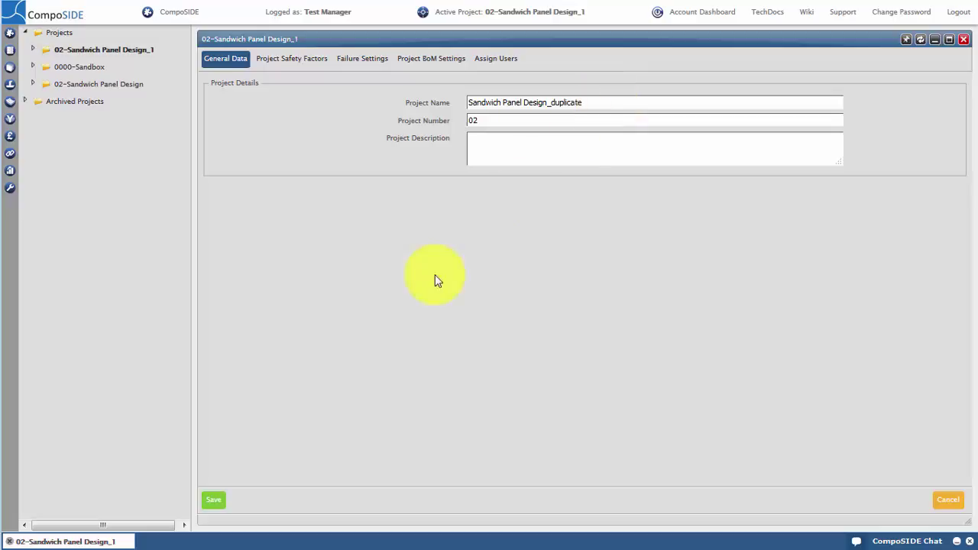
pyautogui.click(214, 501)
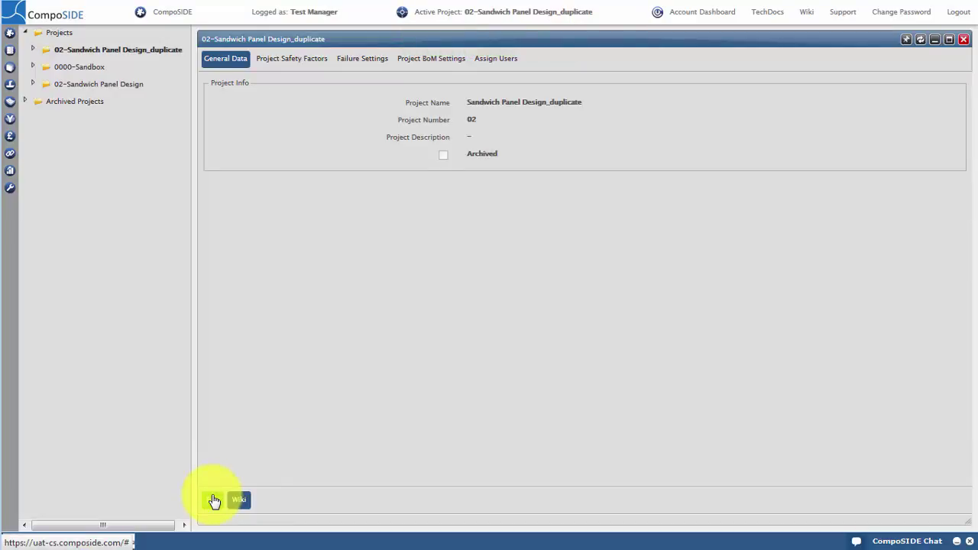
# Add a generic product named 'Sandwich Panel' to the duplicated project
pyautogui.click(32, 49)
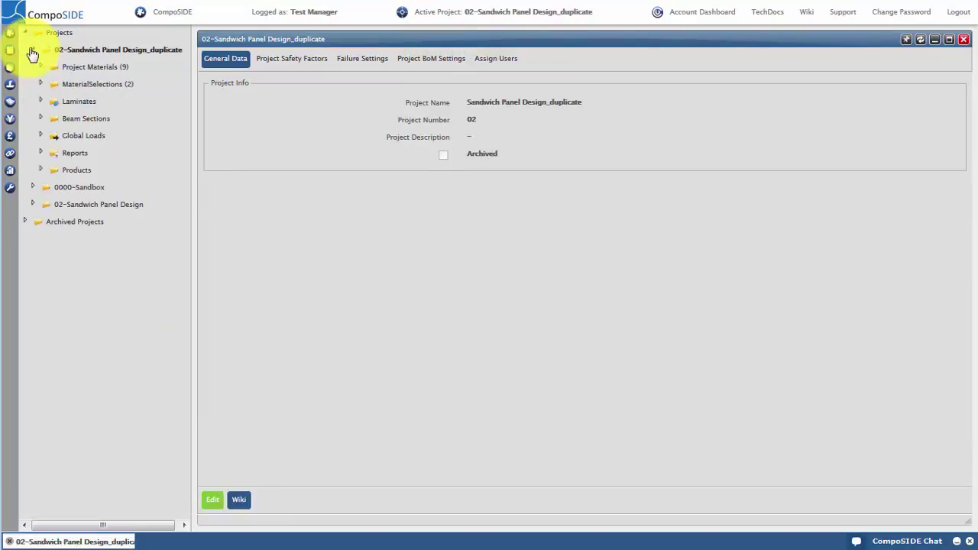
pyautogui.click(94, 179)
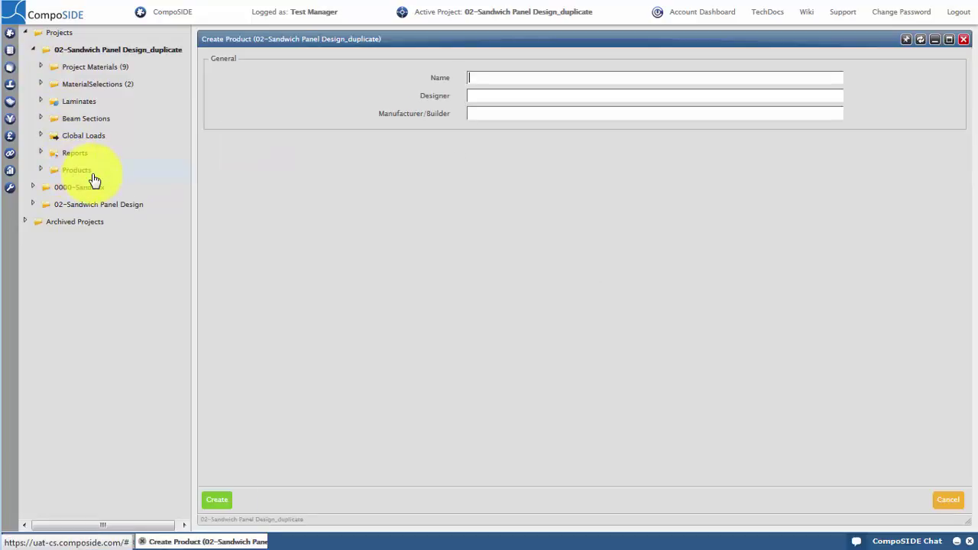
pyautogui.write('Sandwich Panel')
pyautogui.click(225, 503)
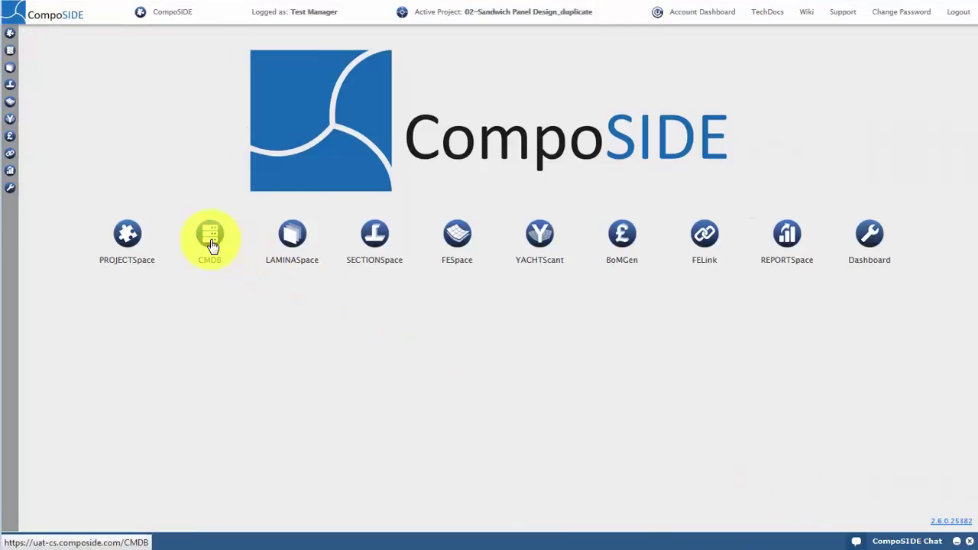
# Open the materials database and browse the All, Company and Project Materials lists
pyautogui.click(210, 238)
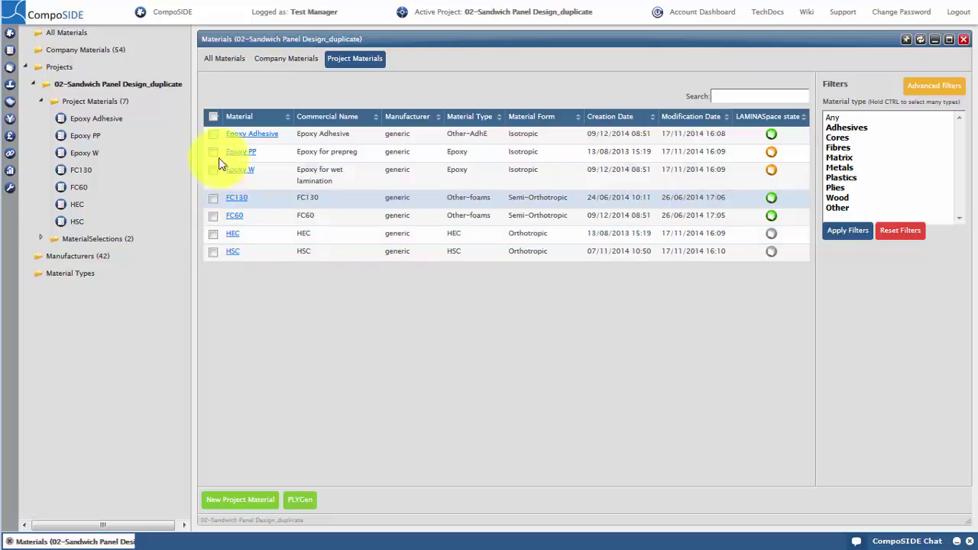
pyautogui.click(222, 61)
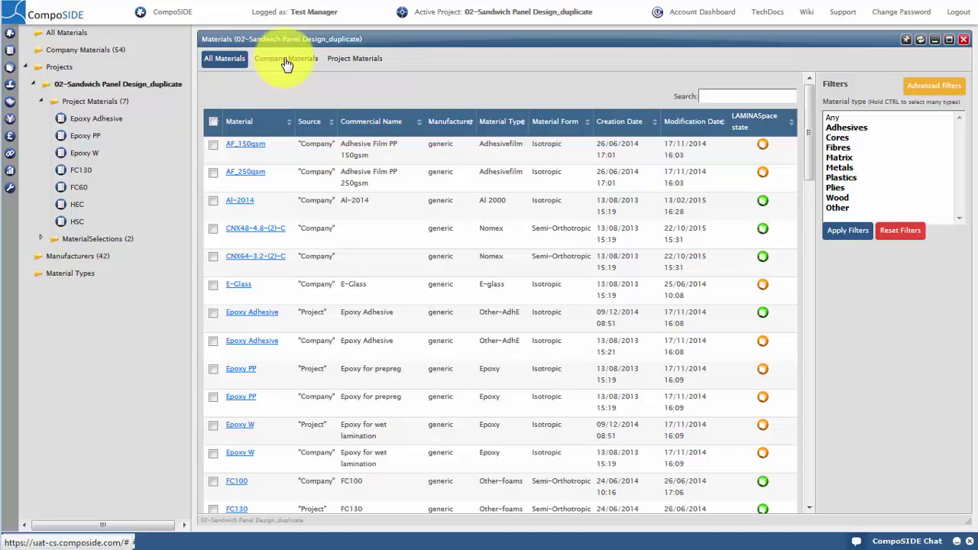
pyautogui.scroll(-3, 289, 153)
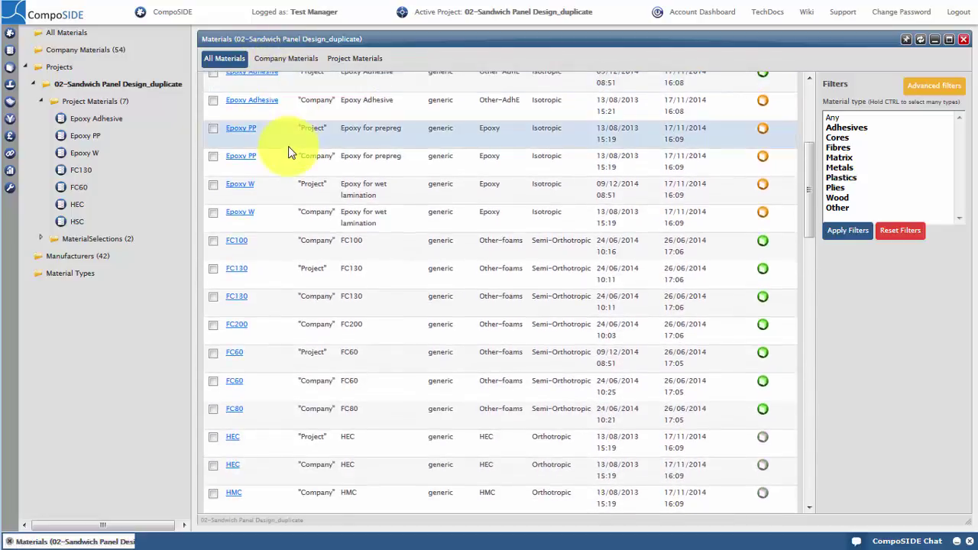
pyautogui.scroll(-2, 289, 153)
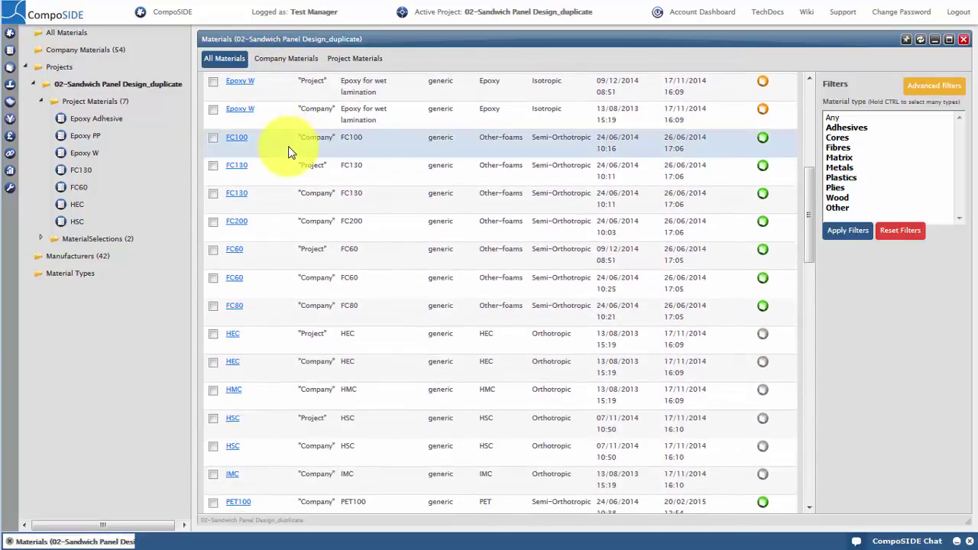
pyautogui.click(285, 62)
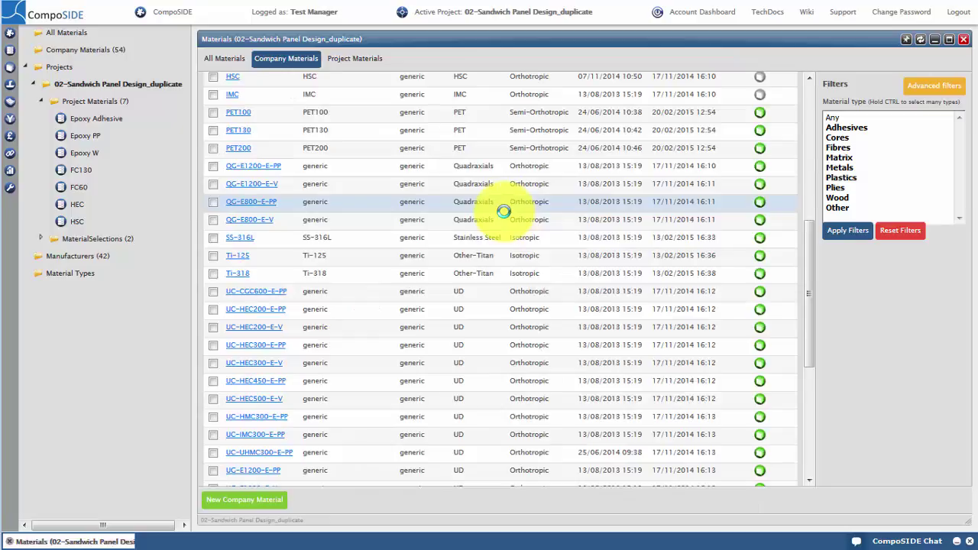
pyautogui.click(357, 68)
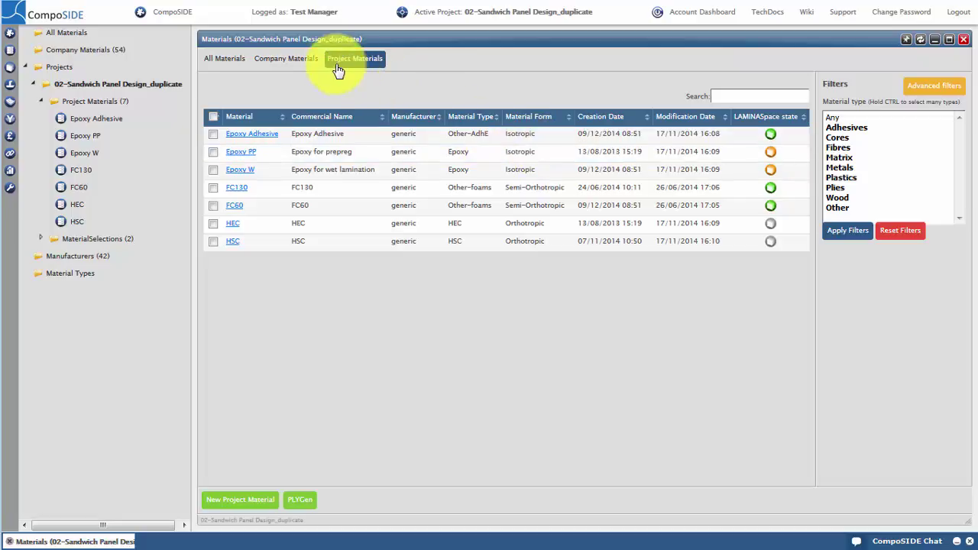
pyautogui.click(294, 64)
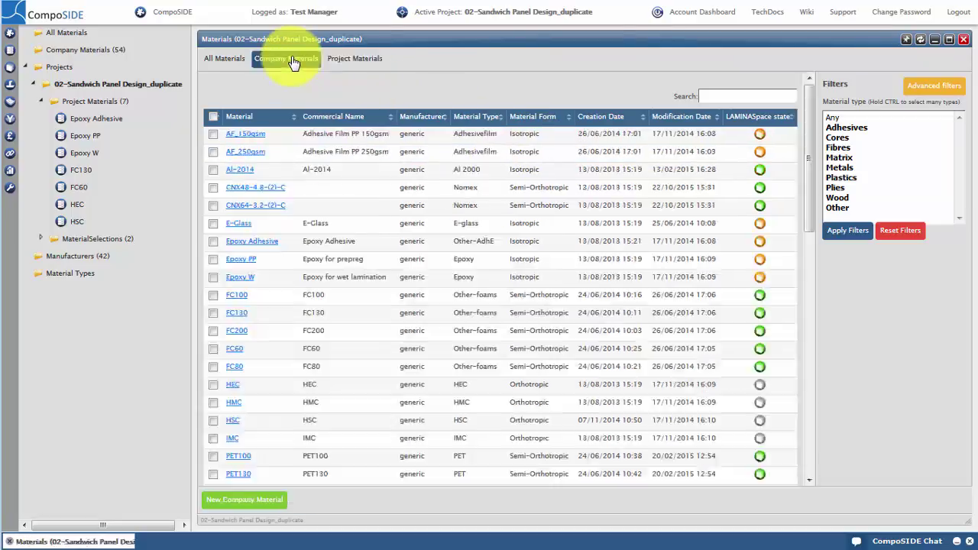
pyautogui.scroll(-3, 295, 325)
pyautogui.scroll(-5, 298, 326)
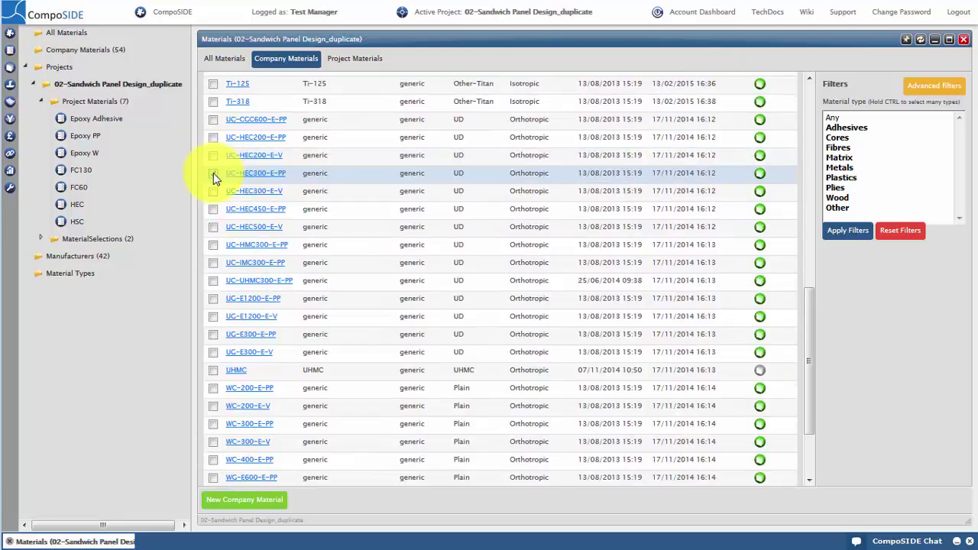
# Tick UC-HEC300-E-PP and XC-400-E-PP and drag them onto Project Materials
pyautogui.click(213, 173)
pyautogui.scroll(-2, 213, 173)
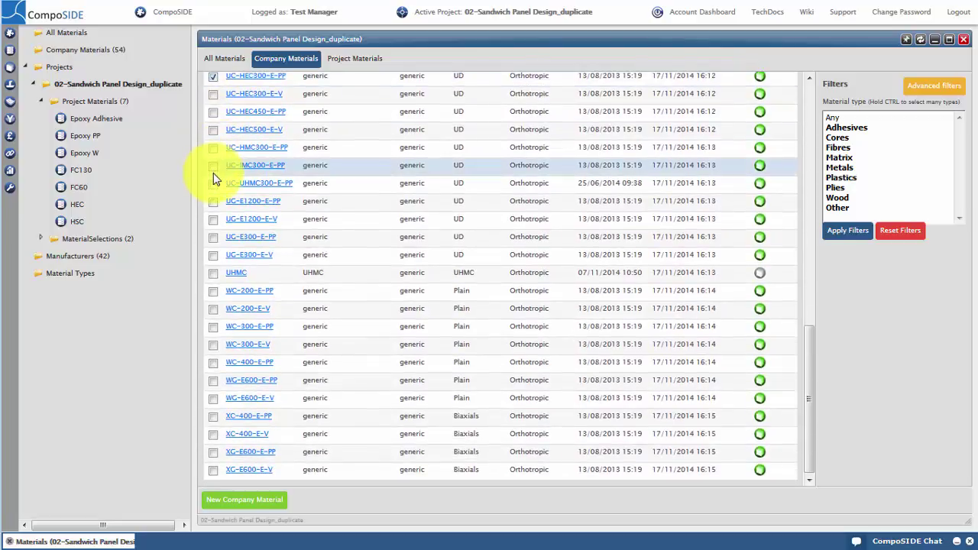
pyautogui.click(214, 418)
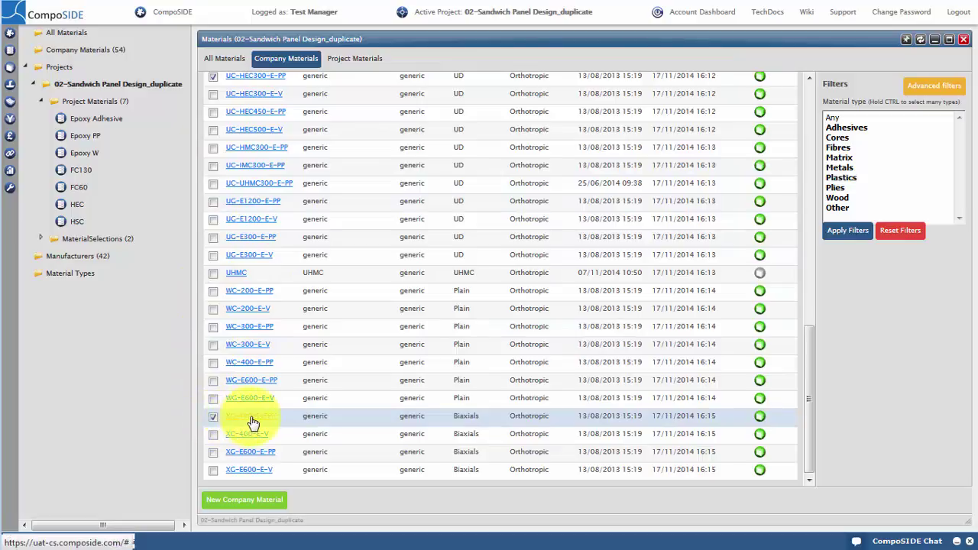
pyautogui.moveTo(253, 424); pyautogui.dragTo(125, 101)
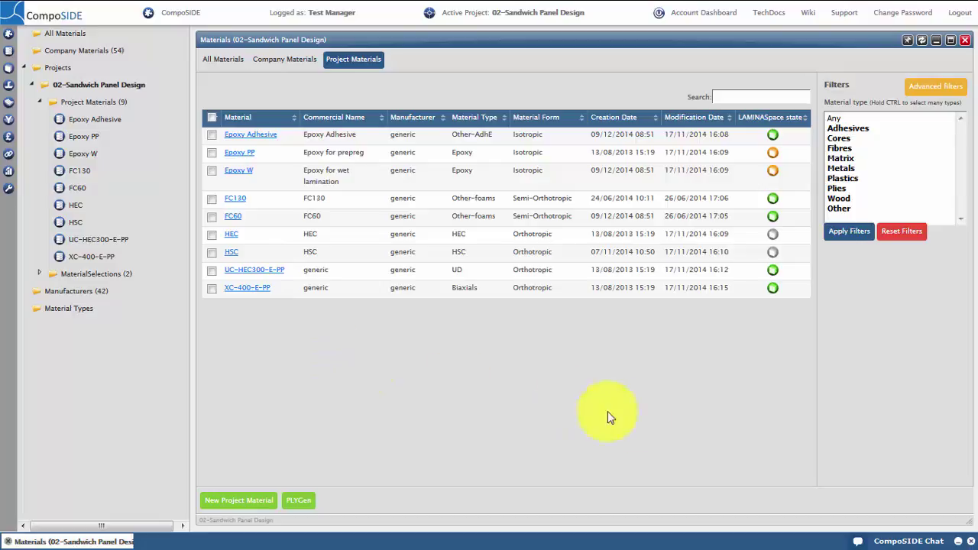
# Close the materials window, open LAMINASpace and start a laminate family named 'Sandwich Laminate'
pyautogui.click(970, 543)
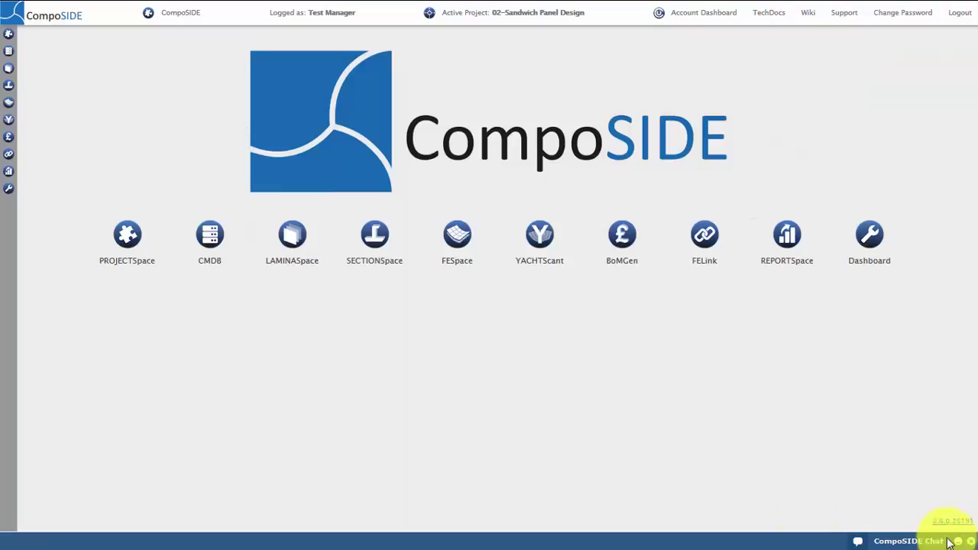
pyautogui.click(293, 237)
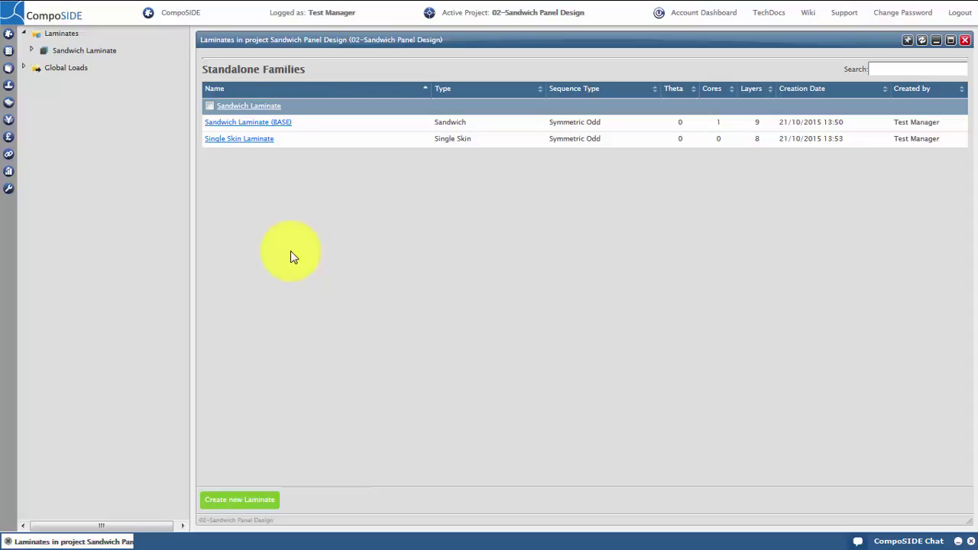
pyautogui.rightClick(118, 46)
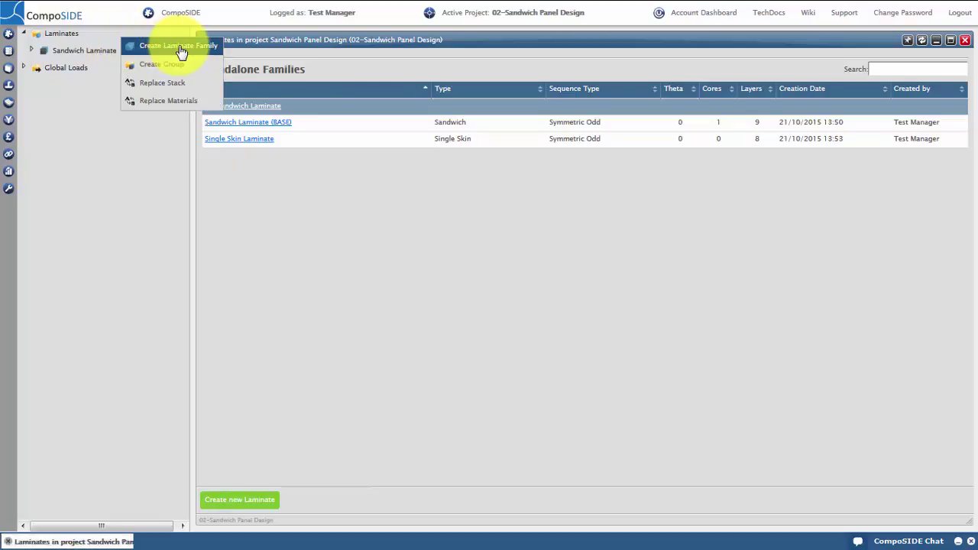
pyautogui.click(181, 47)
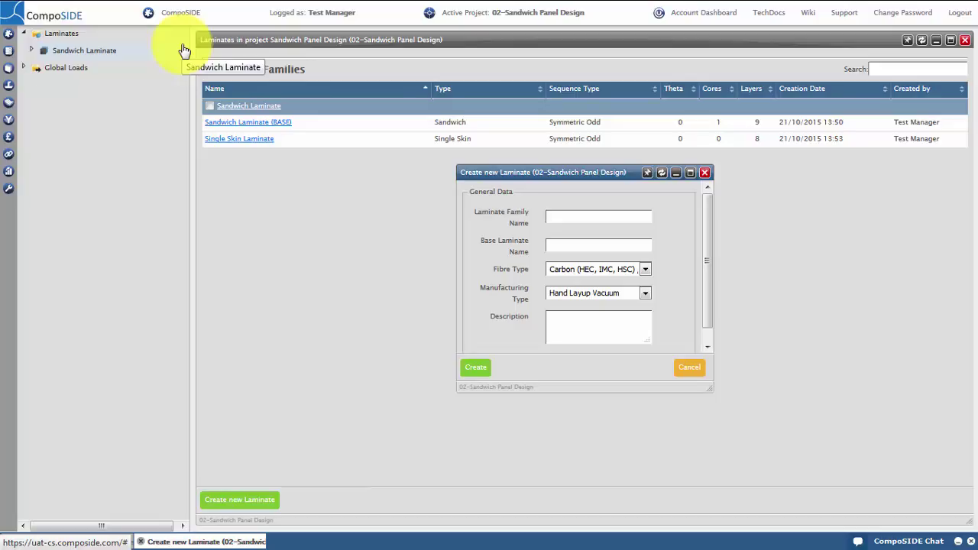
pyautogui.write('Sandwich L')
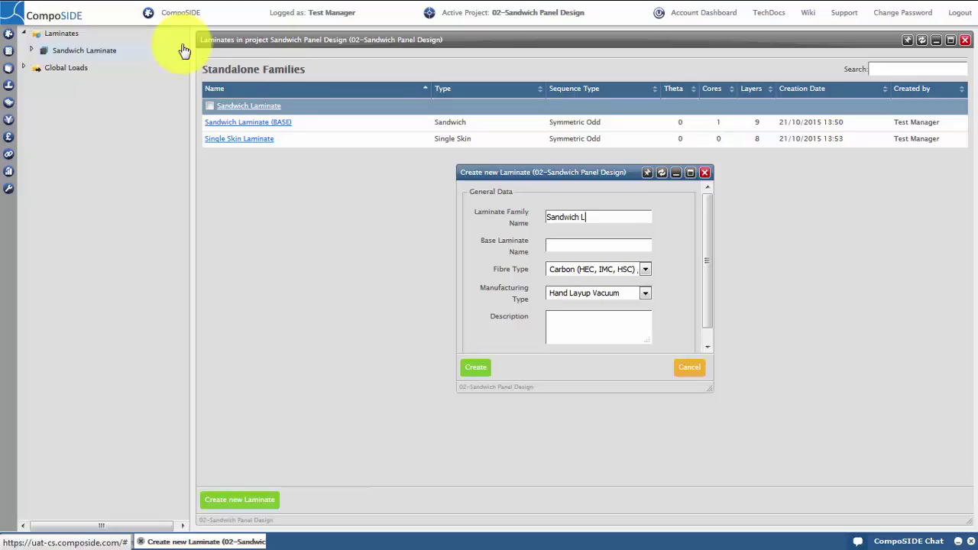
pyautogui.write('aminate')
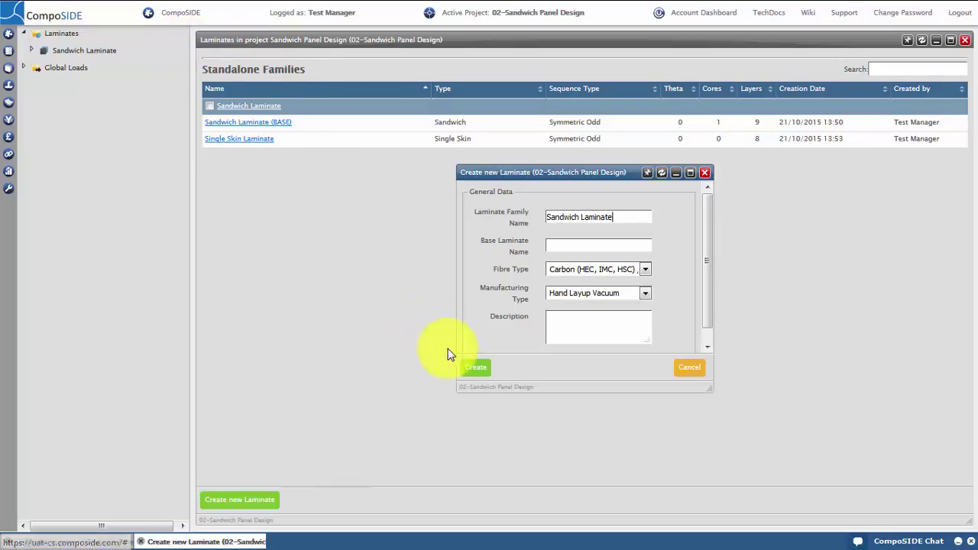
# Create the laminate family and add two UC-HEC300-E-PP plies at 0°
pyautogui.click(473, 373)
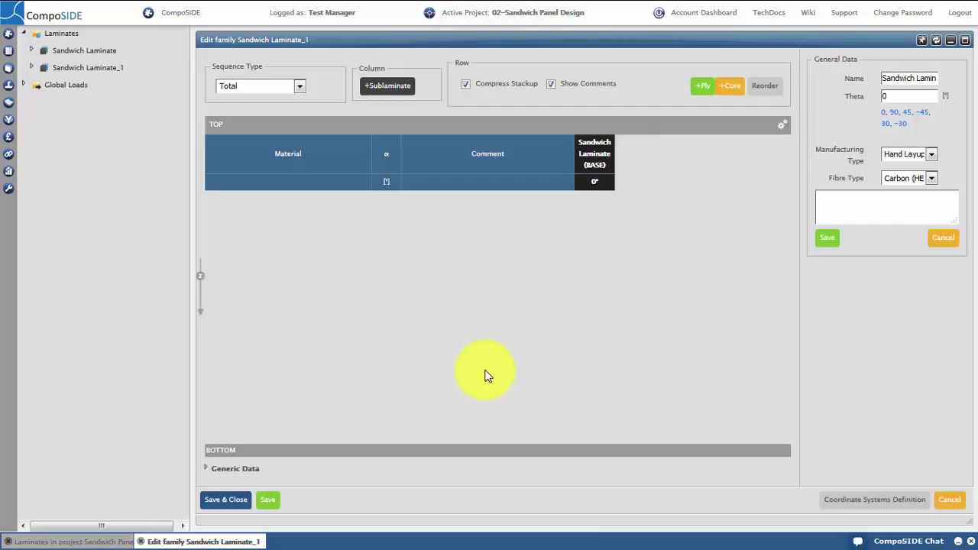
pyautogui.click(704, 85)
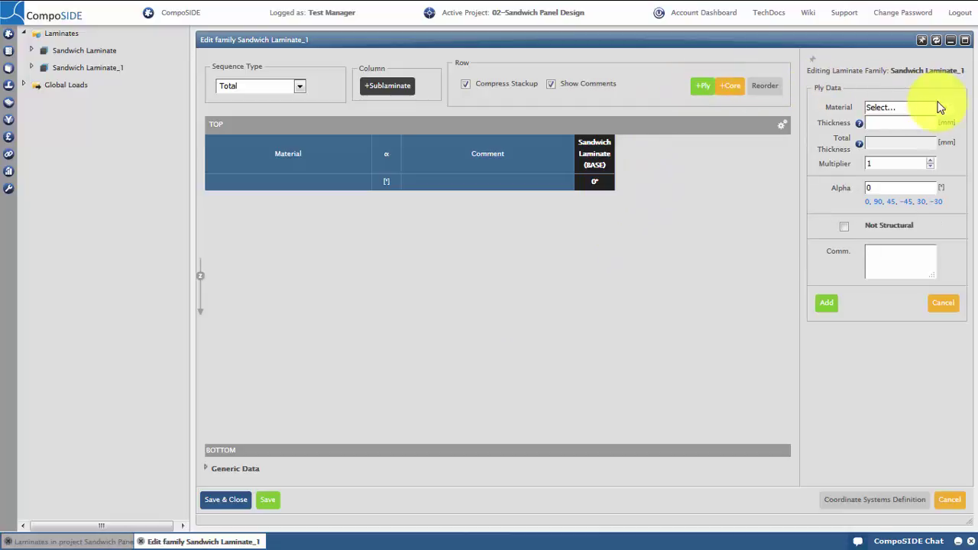
pyautogui.click(941, 108)
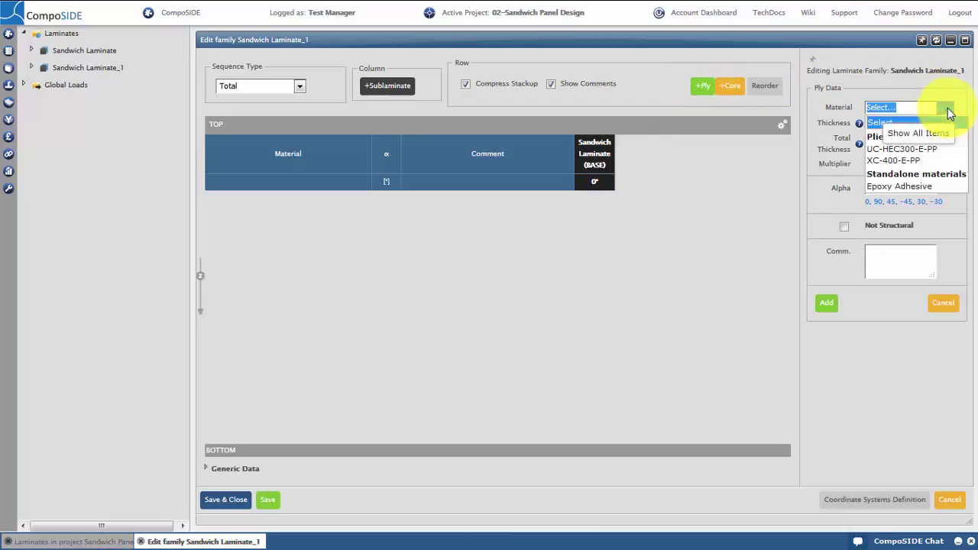
pyautogui.click(938, 152)
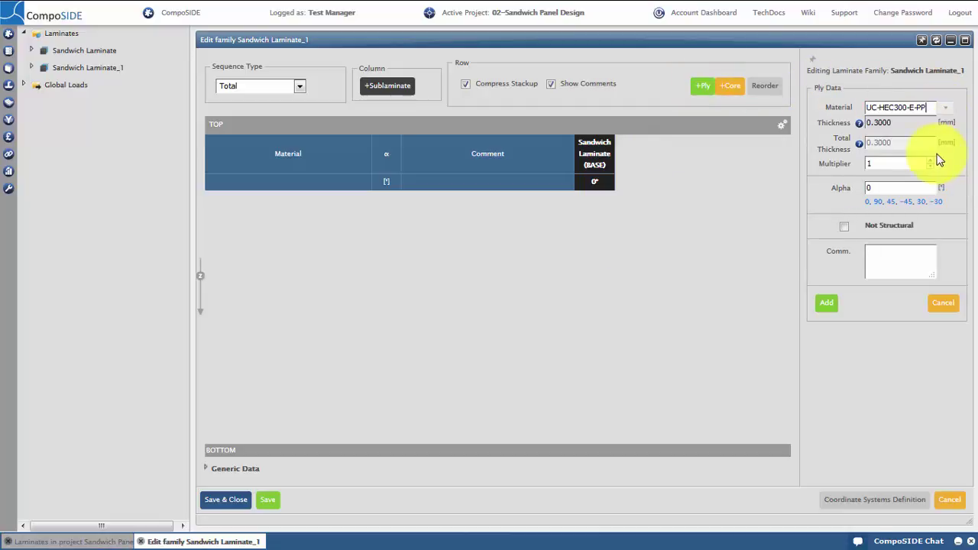
pyautogui.click(866, 165)
pyautogui.write('2')
pyautogui.click(871, 186)
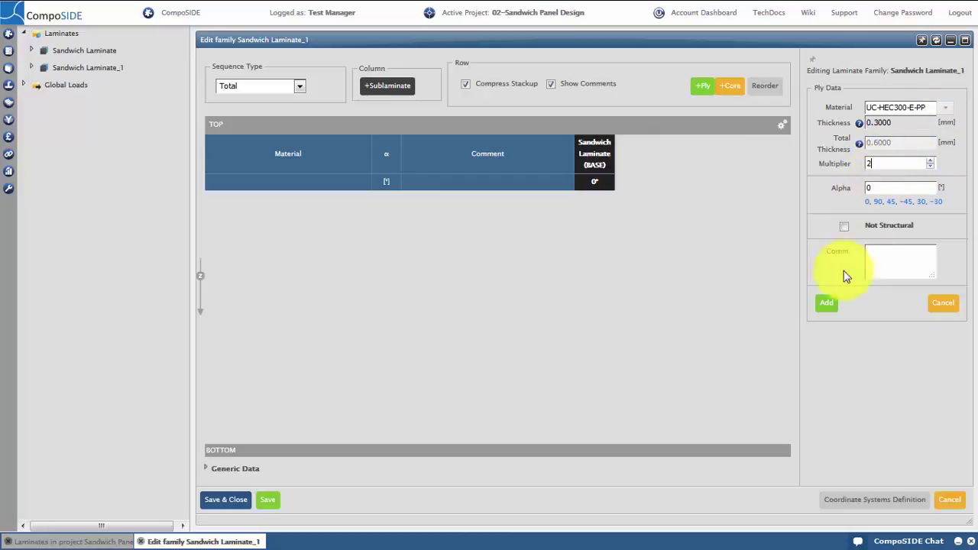
pyautogui.click(832, 304)
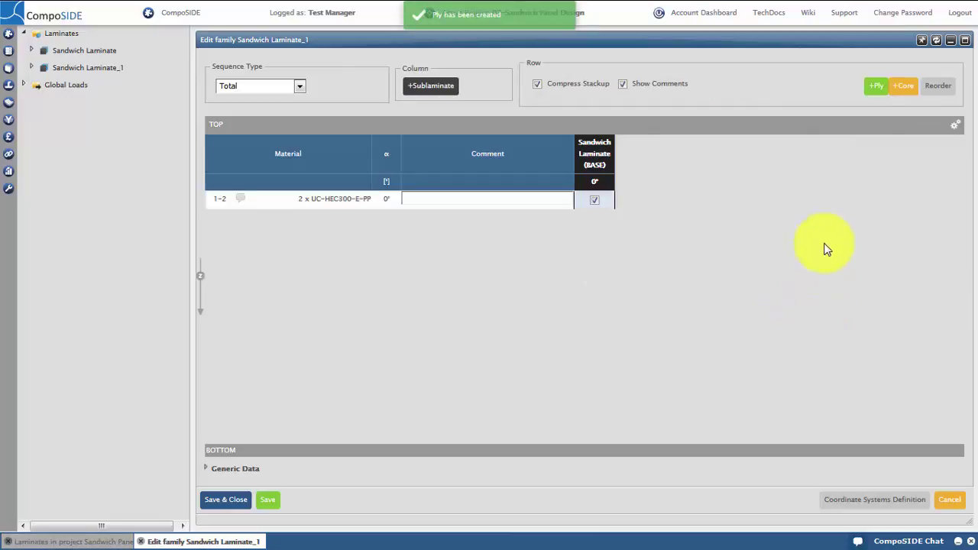
# Add an XC-400-E-PP ply at 45° to the stack
pyautogui.click(875, 87)
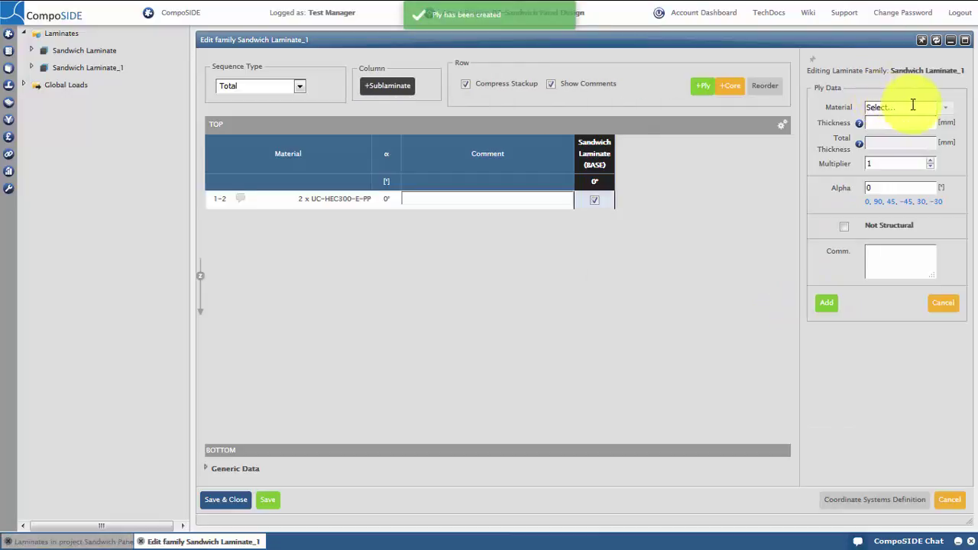
pyautogui.click(939, 107)
pyautogui.click(929, 162)
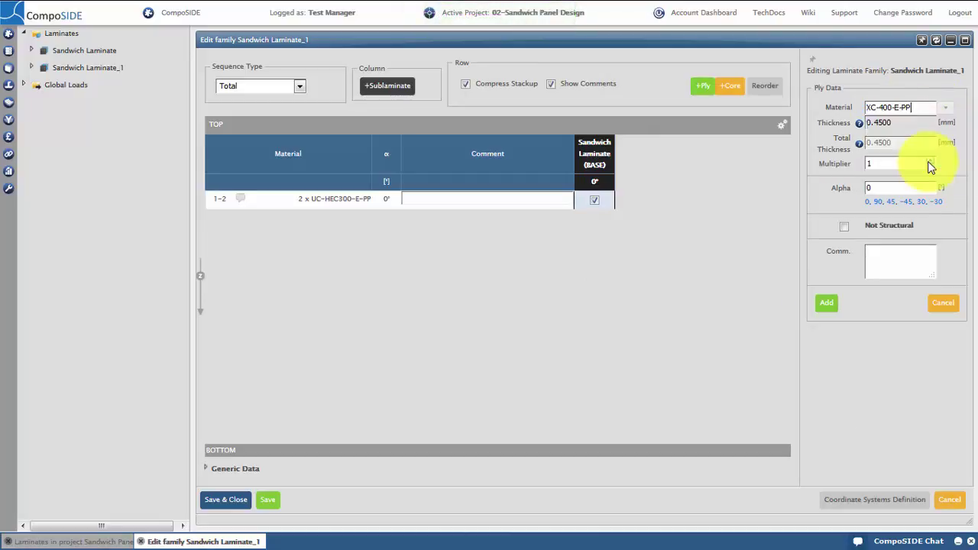
pyautogui.click(894, 202)
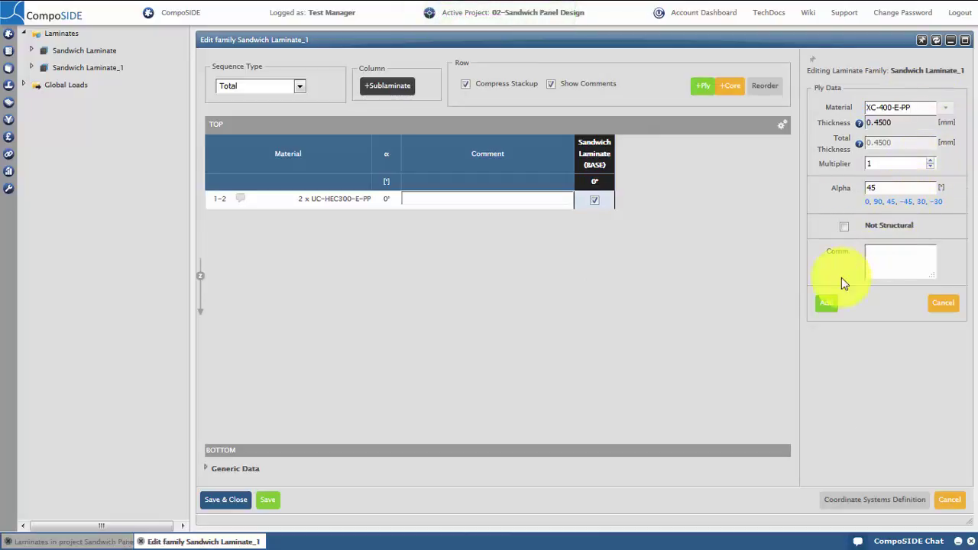
pyautogui.click(828, 303)
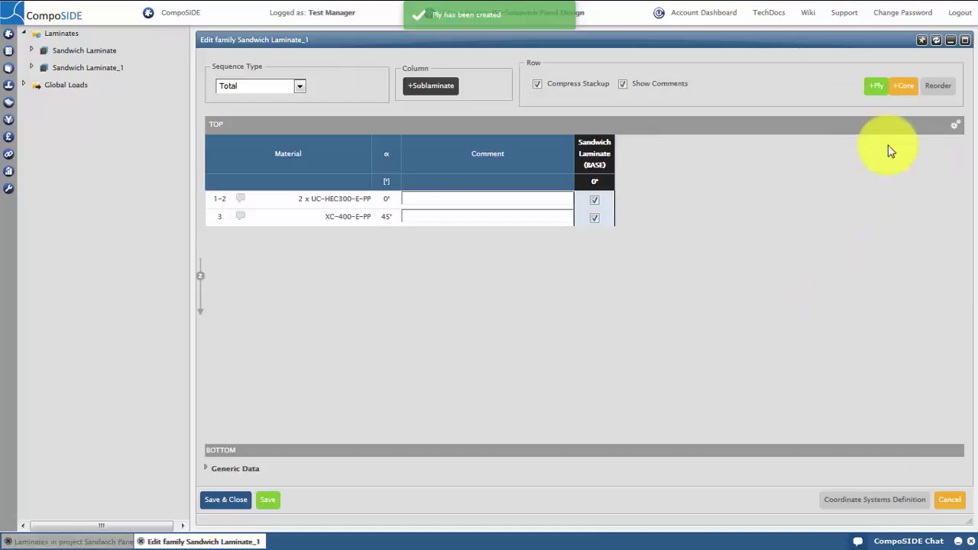
# Add a 20 mm FC130 core layer to the stack
pyautogui.click(899, 90)
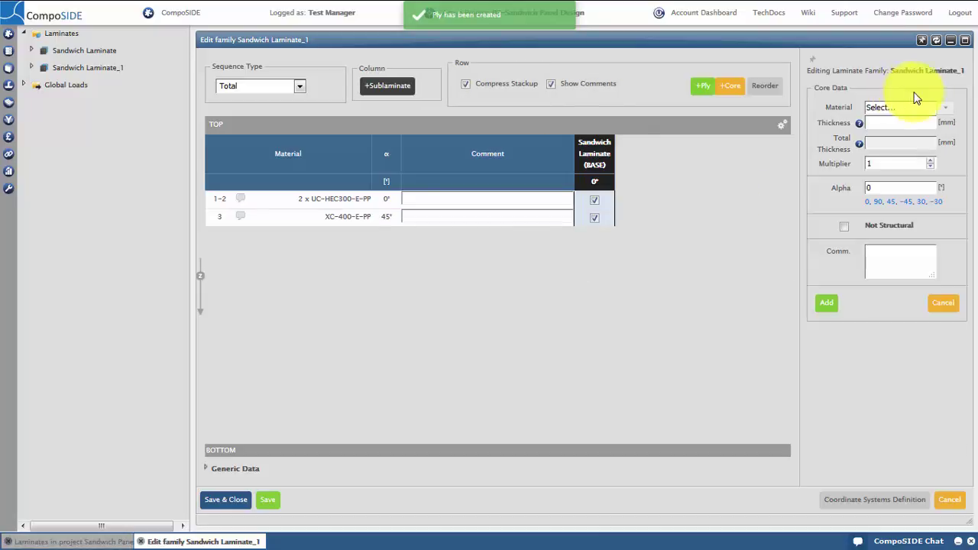
pyautogui.click(944, 108)
pyautogui.click(922, 150)
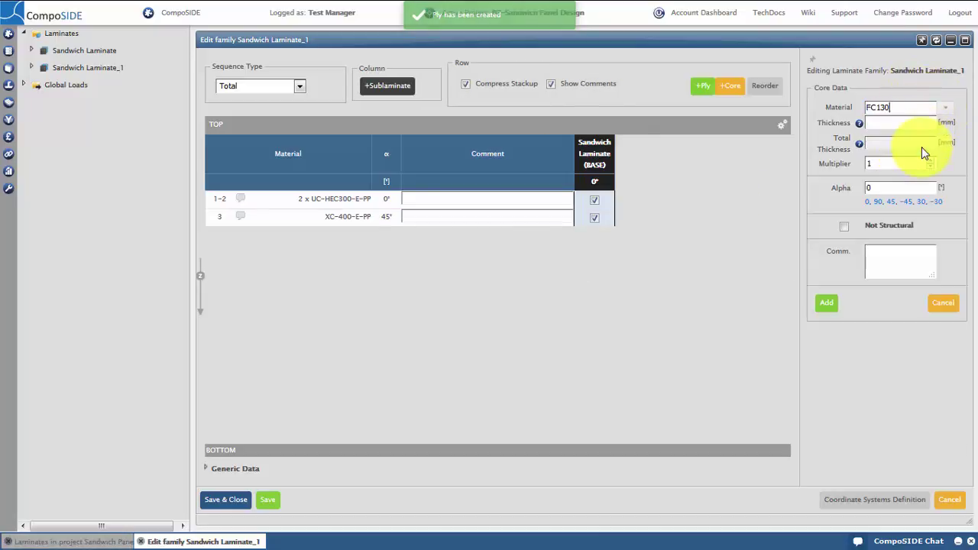
pyautogui.click(902, 124)
pyautogui.write('20')
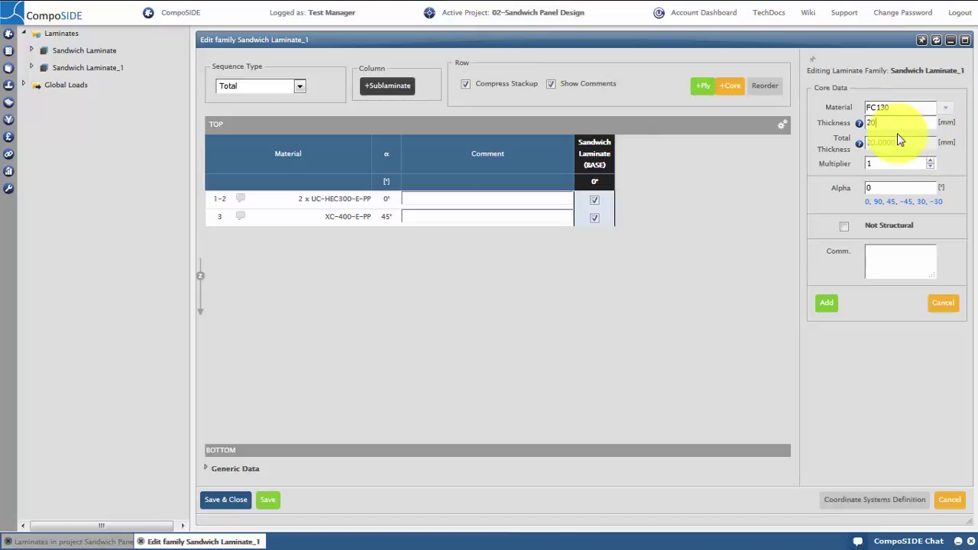
pyautogui.click(830, 305)
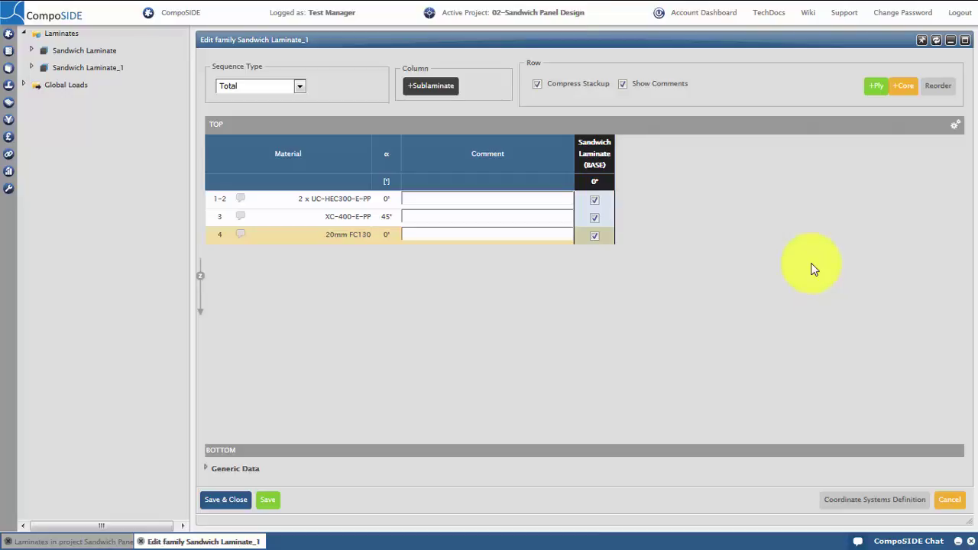
# Set the stacking sequence to Symmetric Odd, then save and close the laminate family
pyautogui.click(301, 87)
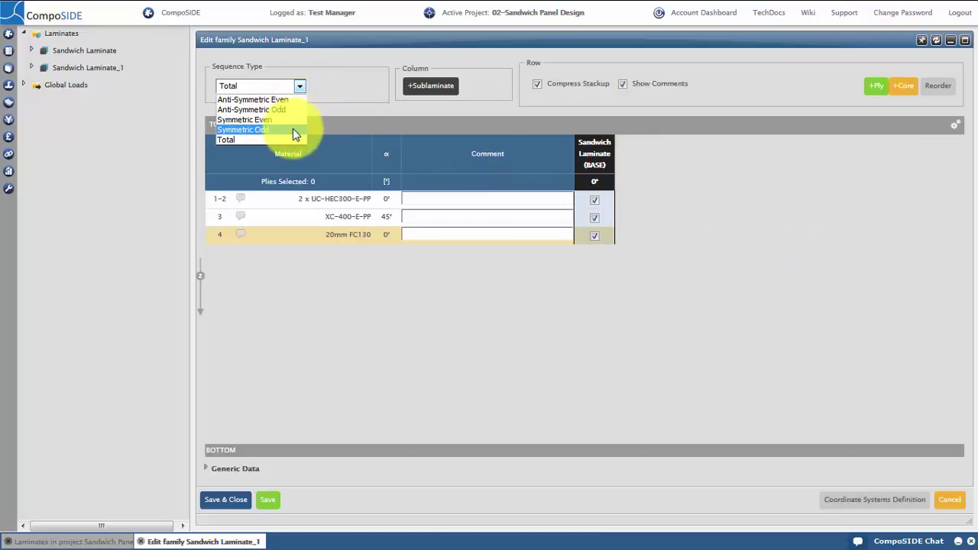
pyautogui.click(293, 129)
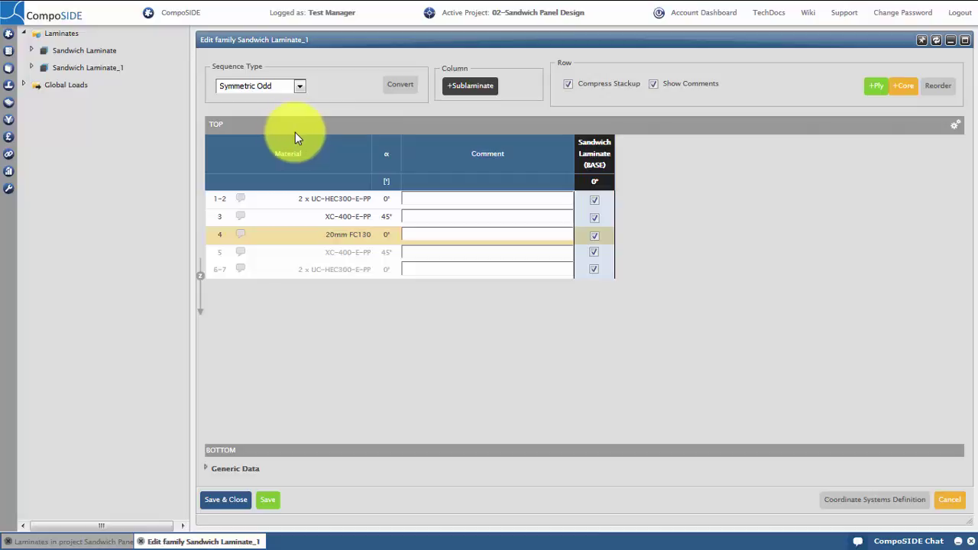
pyautogui.click(242, 500)
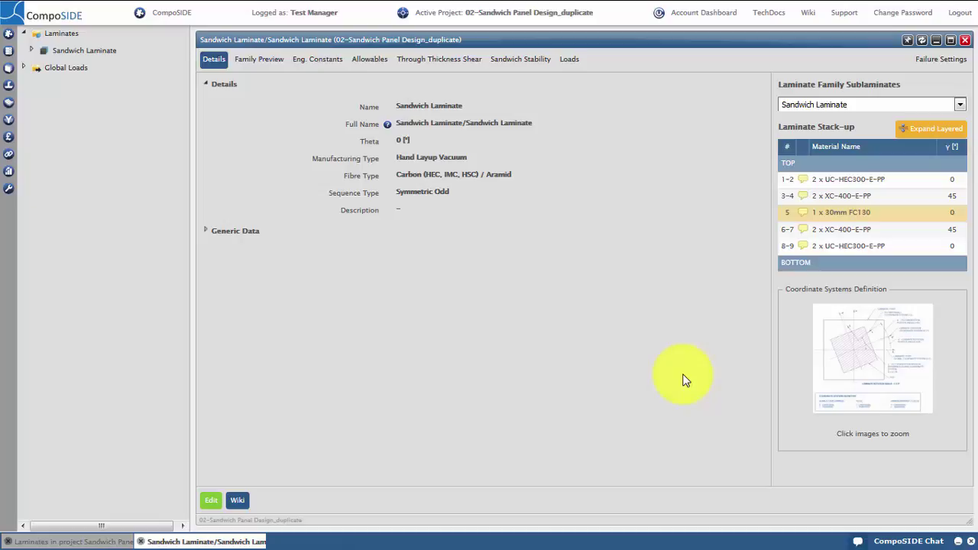
# Close the laminate views and open FESpace from the home page
pyautogui.click(971, 543)
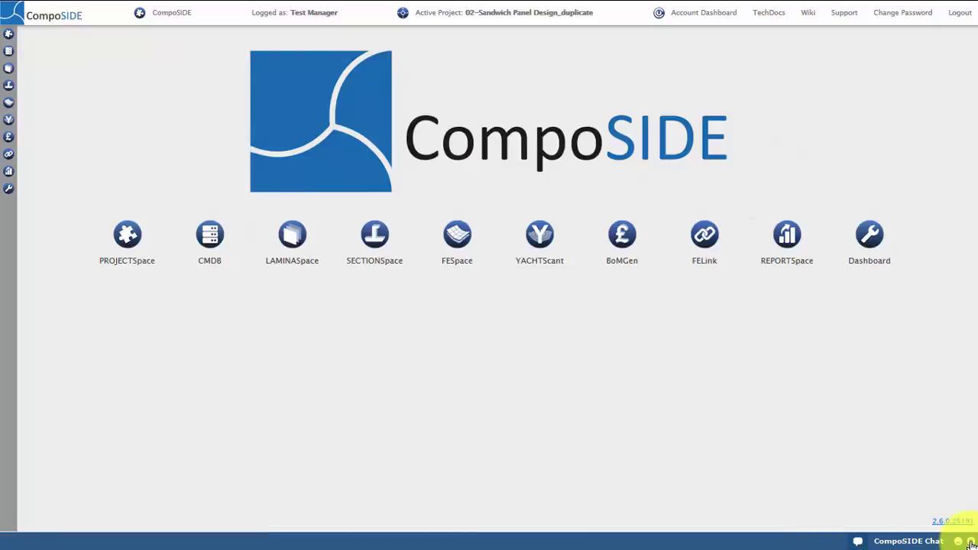
pyautogui.click(474, 250)
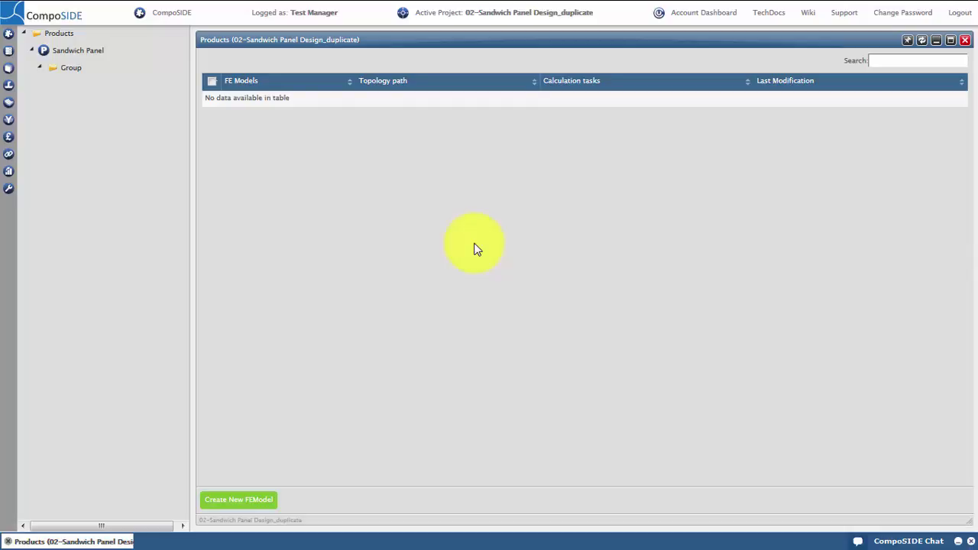
# Create an FE model in the Group named 'Curved Sandwich Panel' and save it
pyautogui.rightClick(81, 69)
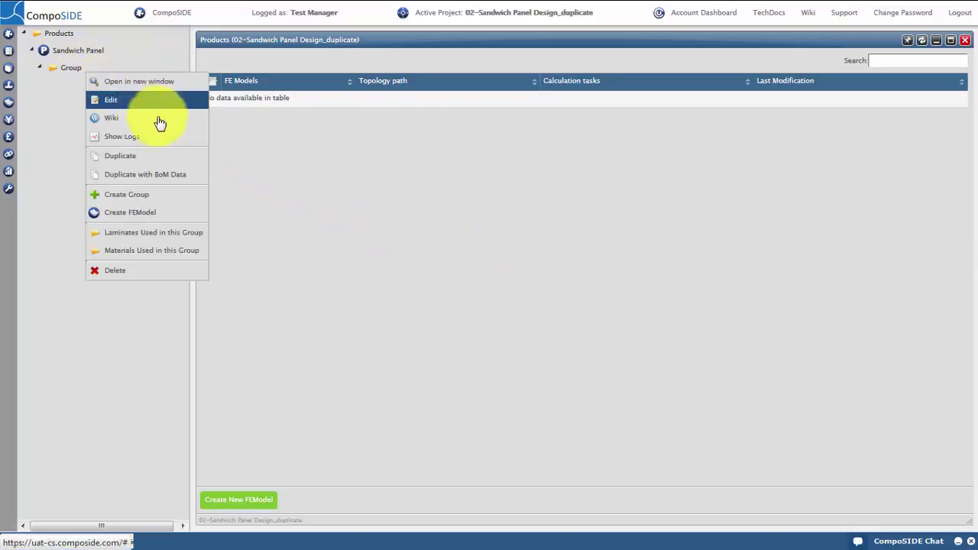
pyautogui.click(190, 221)
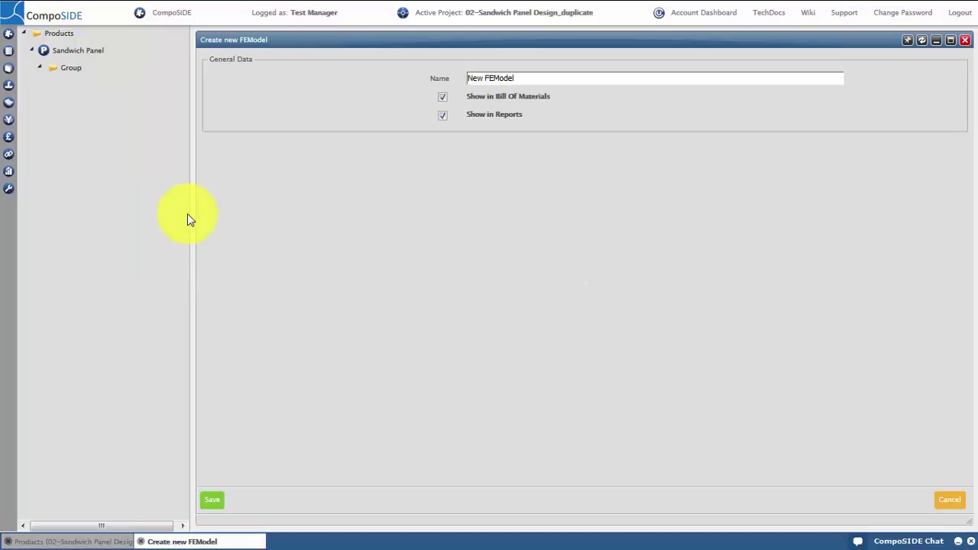
pyautogui.press('Delete')
pyautogui.press('Delete')
pyautogui.press('Delete')
pyautogui.press('Delete')
pyautogui.press('Delete')
pyautogui.press('Delete')
pyautogui.press('Delete')
pyautogui.press('Delete')
pyautogui.press('Delete')
pyautogui.press('Delete')
pyautogui.press('Delete')
pyautogui.write('Curved Sandwich Panels')
pyautogui.press('BackSpace')
pyautogui.click(212, 502)
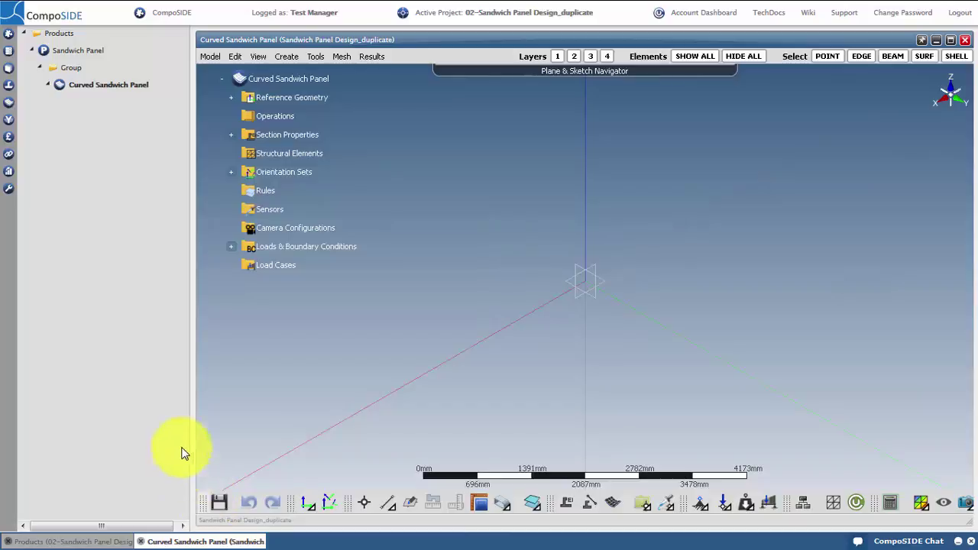
# Start a Curved Panel shell from template with radius 1000 mm, length 2000 mm, defined by arc length
pyautogui.click(208, 56)
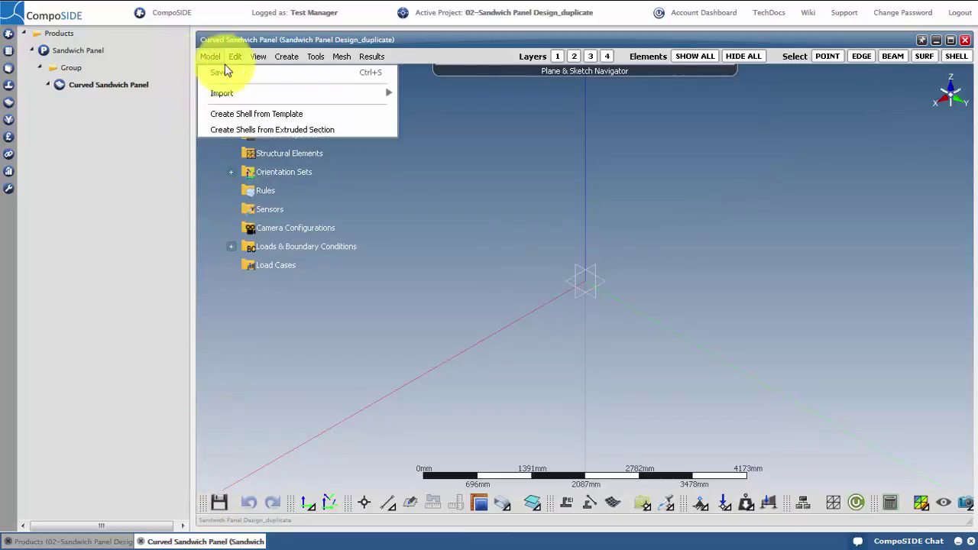
pyautogui.click(337, 111)
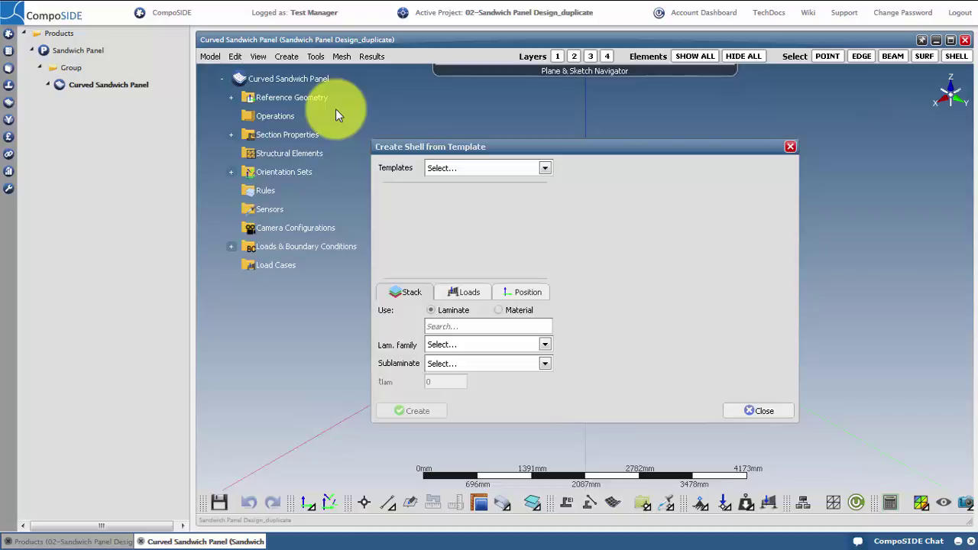
pyautogui.click(483, 169)
pyautogui.click(484, 205)
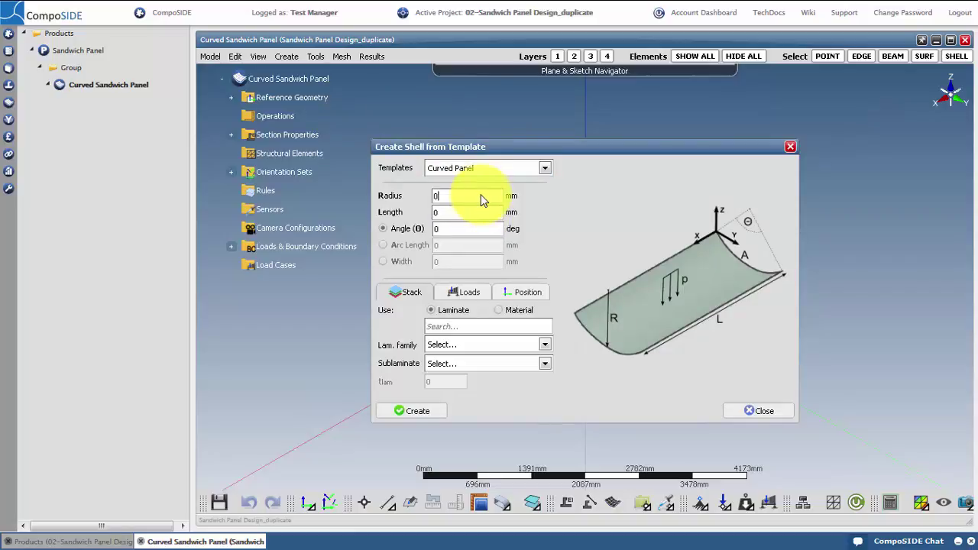
pyautogui.press('BackSpace')
pyautogui.write('1000')
pyautogui.click(449, 215)
pyautogui.moveTo(449, 215); pyautogui.dragTo(426, 215)
pyautogui.write('2000')
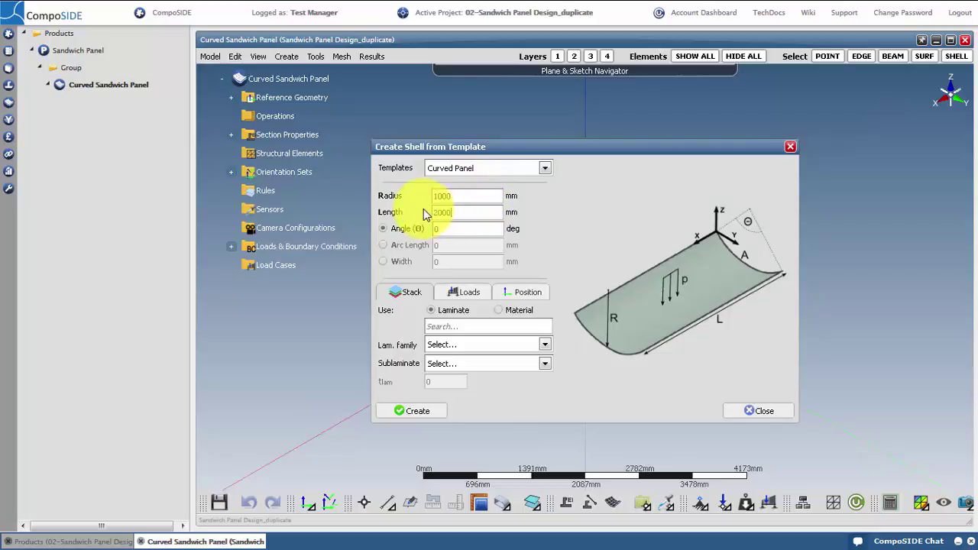
pyautogui.click(383, 245)
pyautogui.click(452, 248)
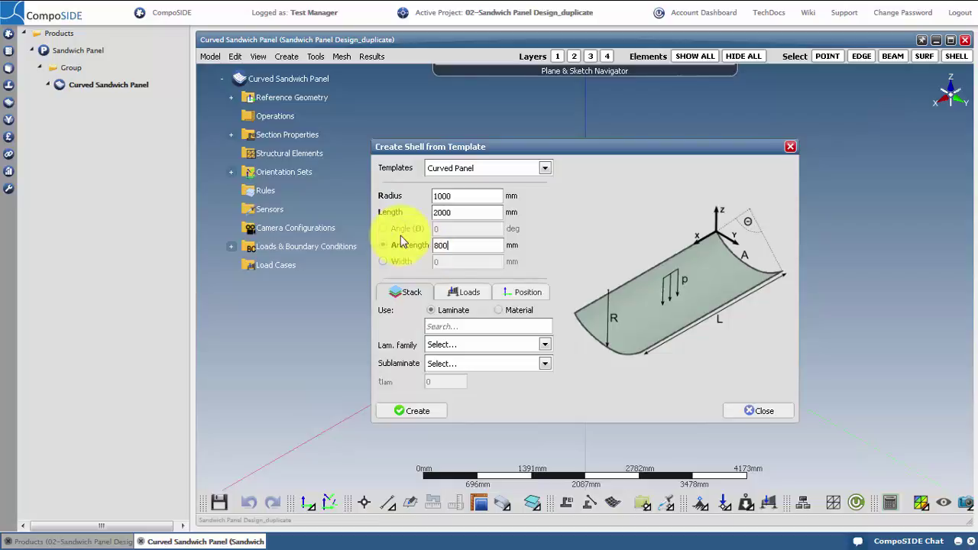
# Assign the Sandwich Laminate family, simply supported edges and 0.05 N/mm² pressure
pyautogui.click(502, 346)
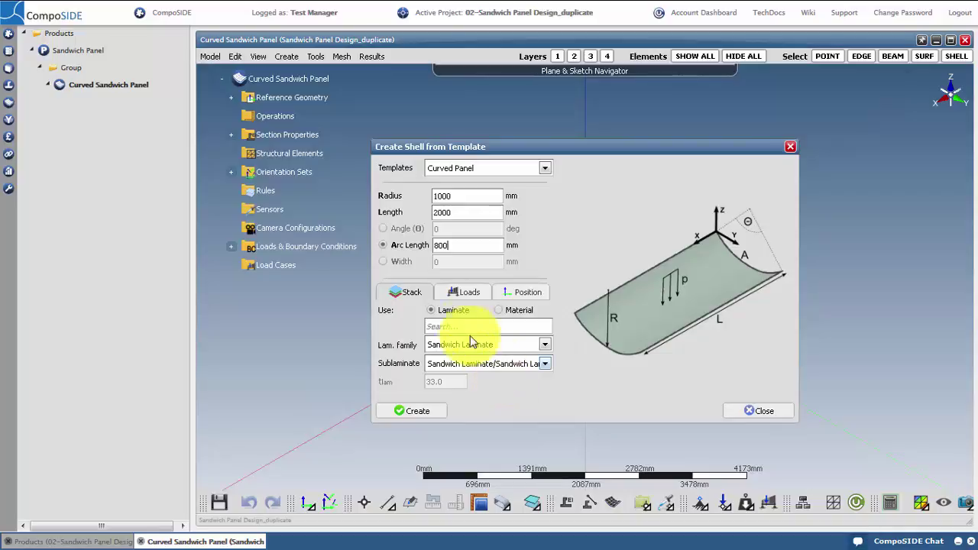
pyautogui.click(468, 292)
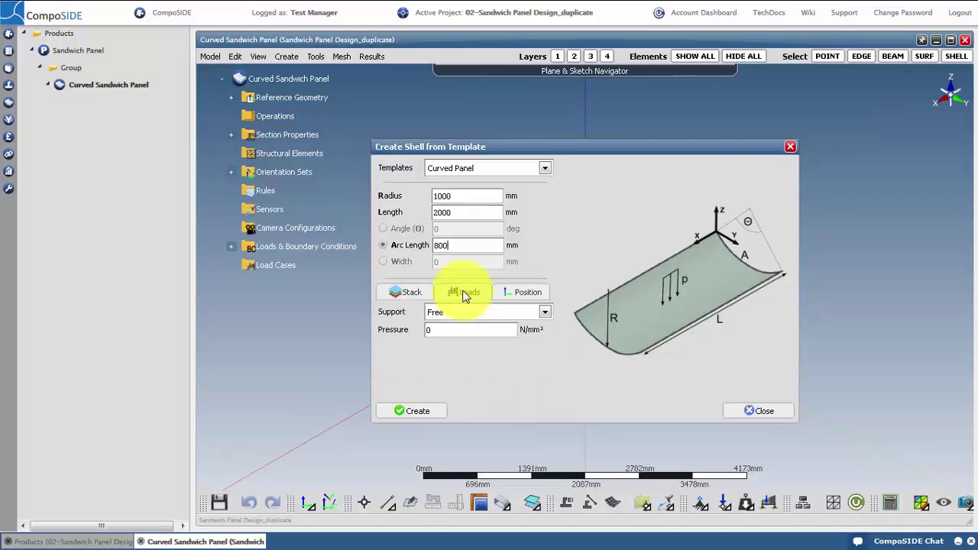
pyautogui.click(525, 316)
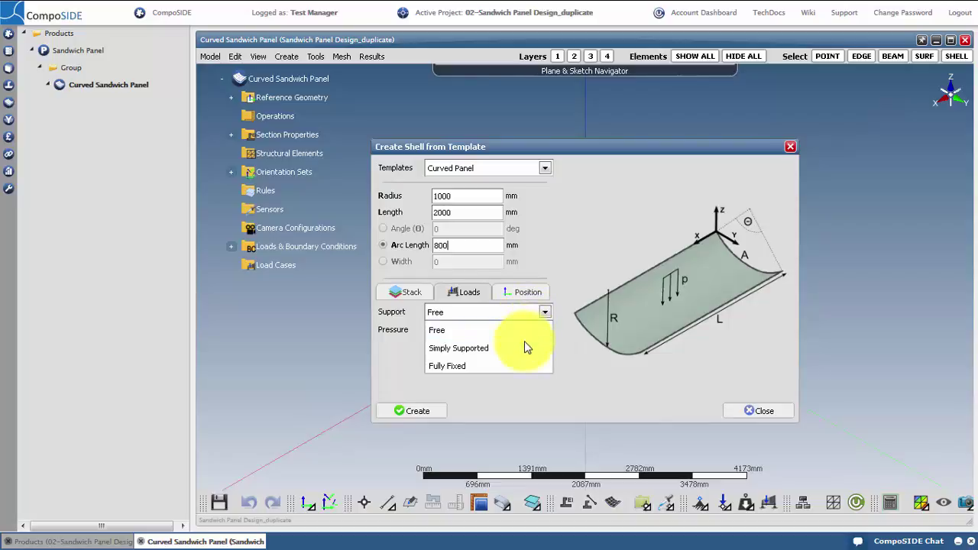
pyautogui.click(524, 344)
pyautogui.click(510, 335)
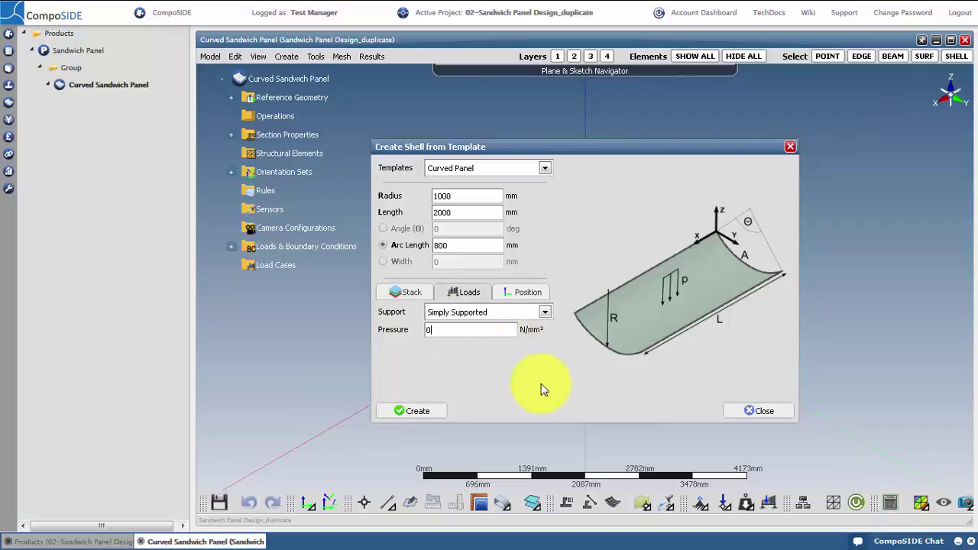
pyautogui.write('.05')
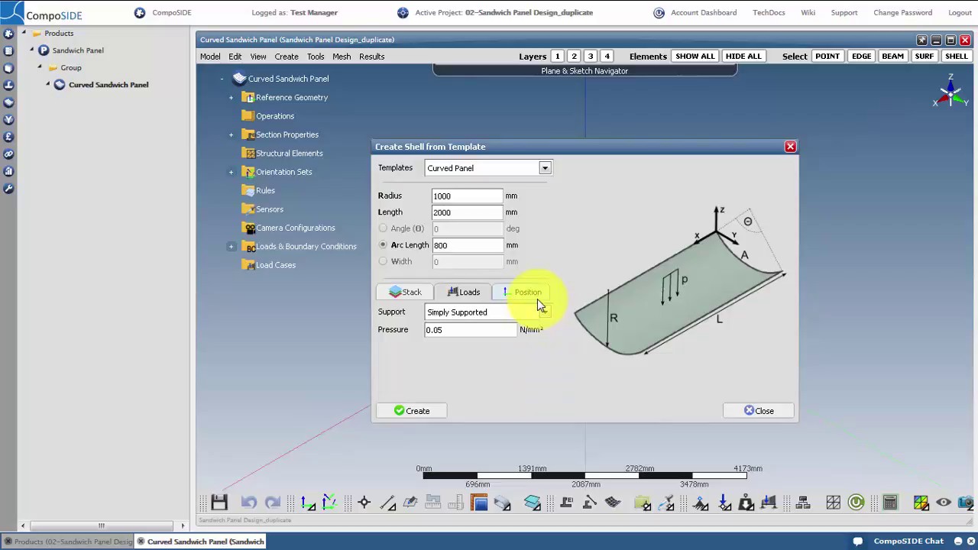
# Create the curved shell, expand its Generated Shell stack and display the first ply's fibre direction
pyautogui.click(408, 412)
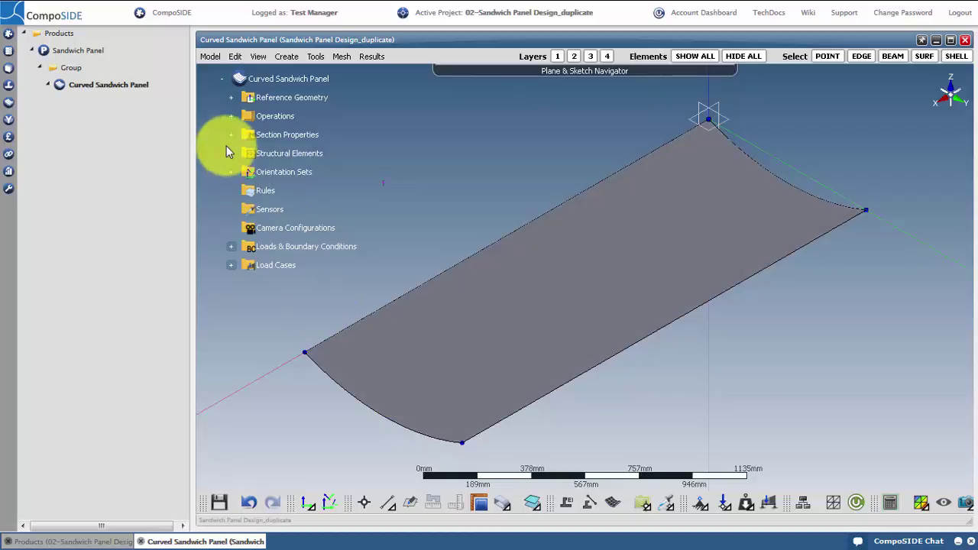
pyautogui.click(231, 153)
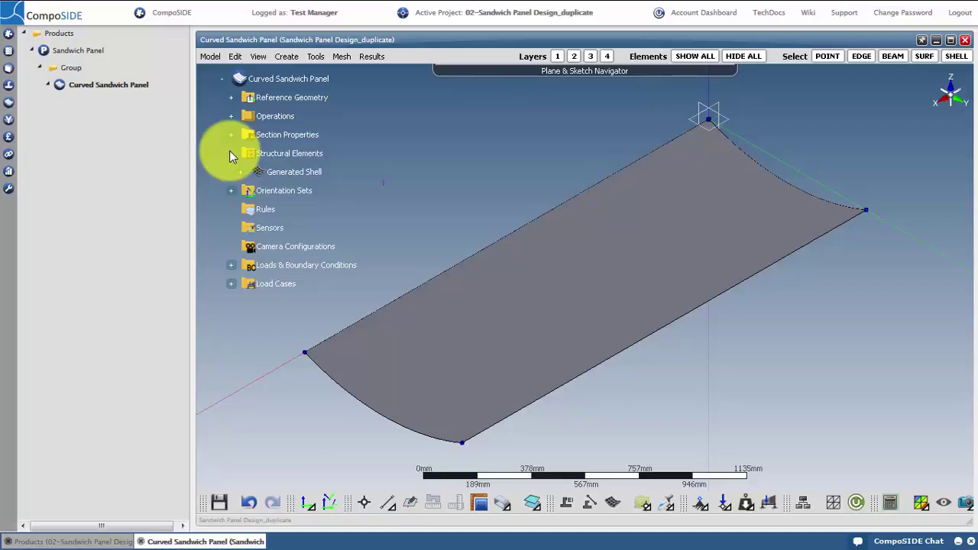
pyautogui.click(241, 171)
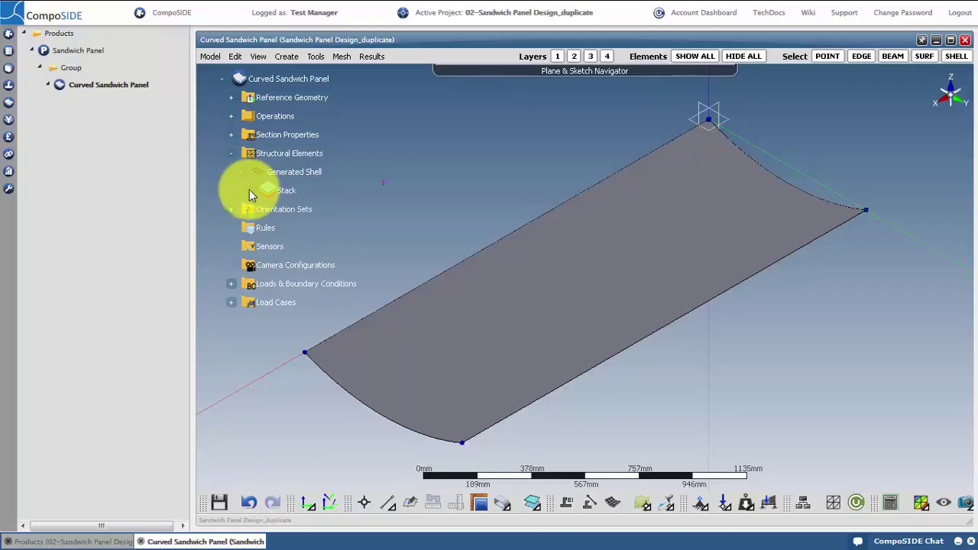
pyautogui.click(249, 190)
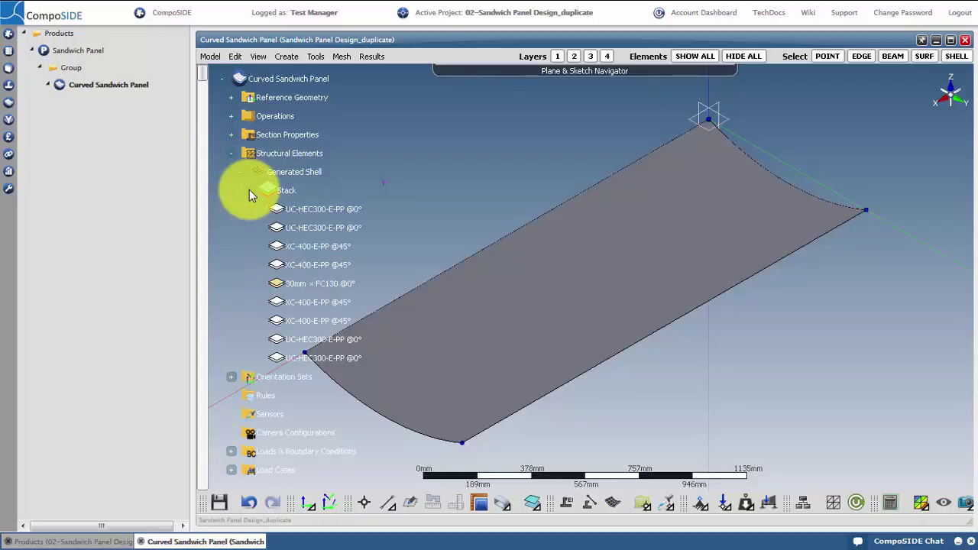
pyautogui.click(314, 210)
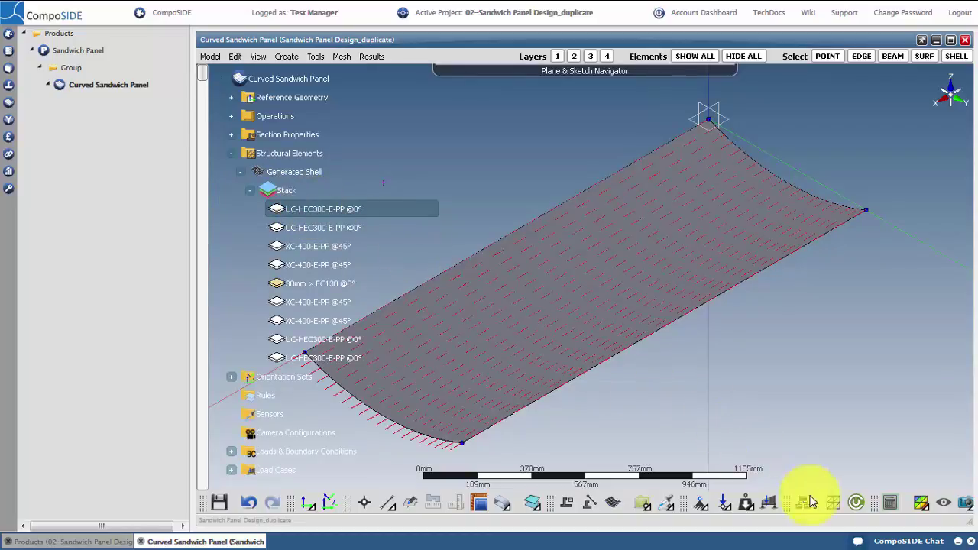
# Generate and finalise the finite-element mesh on the curved sandwich panel surface
pyautogui.click(834, 504)
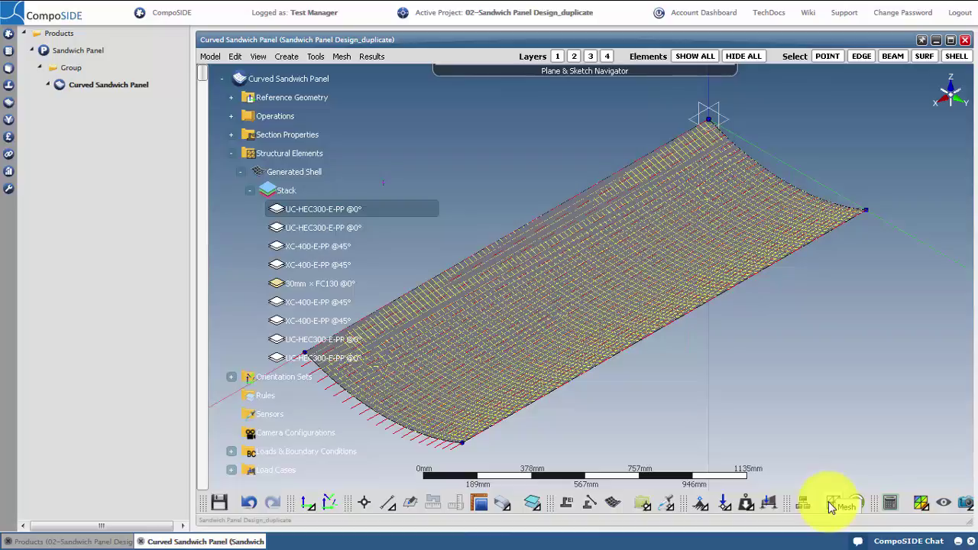
pyautogui.click(836, 502)
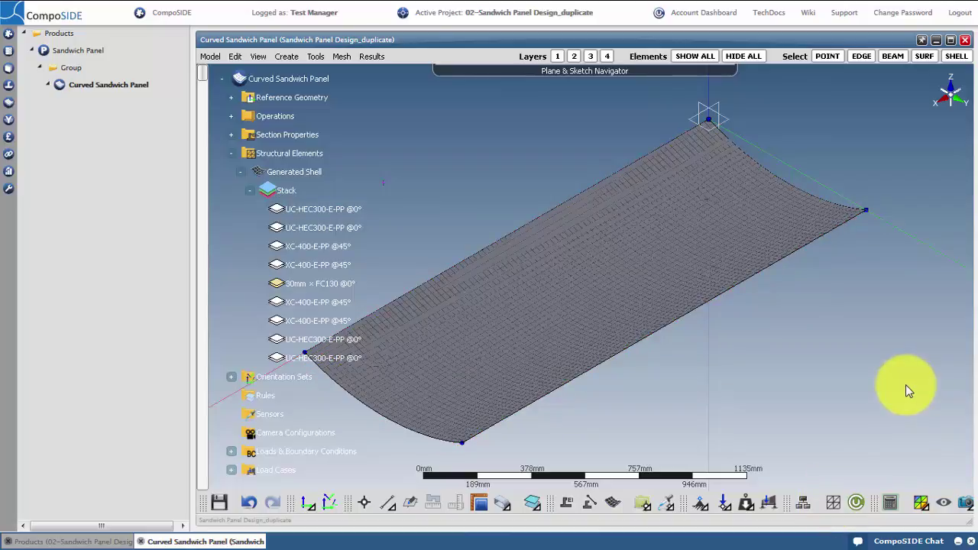
# Calculate the Generated Load Case, giving a displacement magnitude contour peaking at 0.946 mm
pyautogui.moveTo(841, 388); pyautogui.dragTo(756, 356)
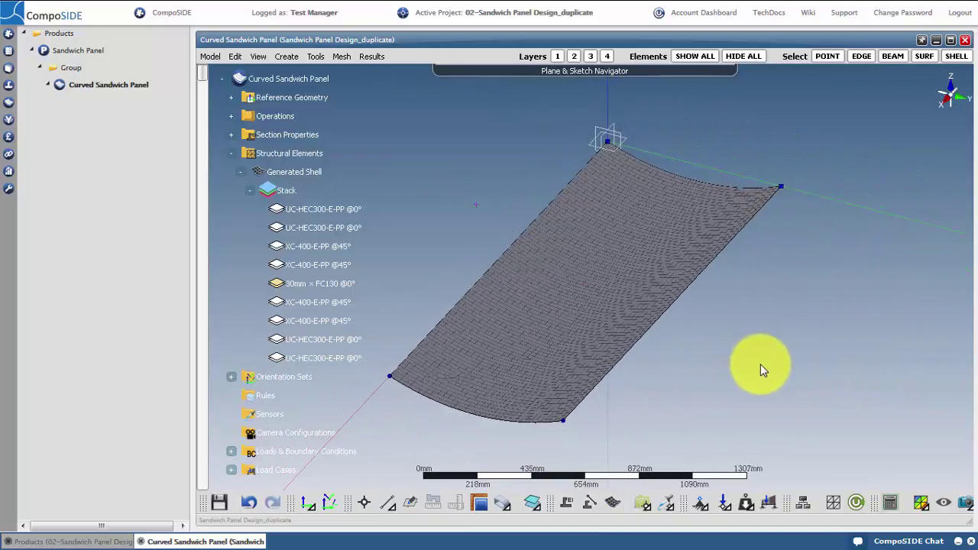
pyautogui.scroll(1, 761, 364)
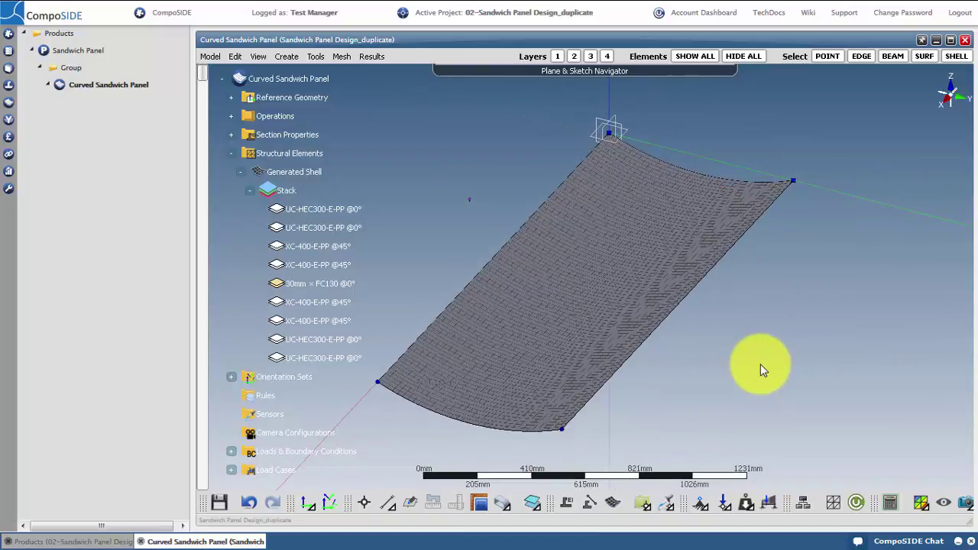
pyautogui.scroll(-1, 240, 426)
pyautogui.click(232, 450)
pyautogui.click(276, 458)
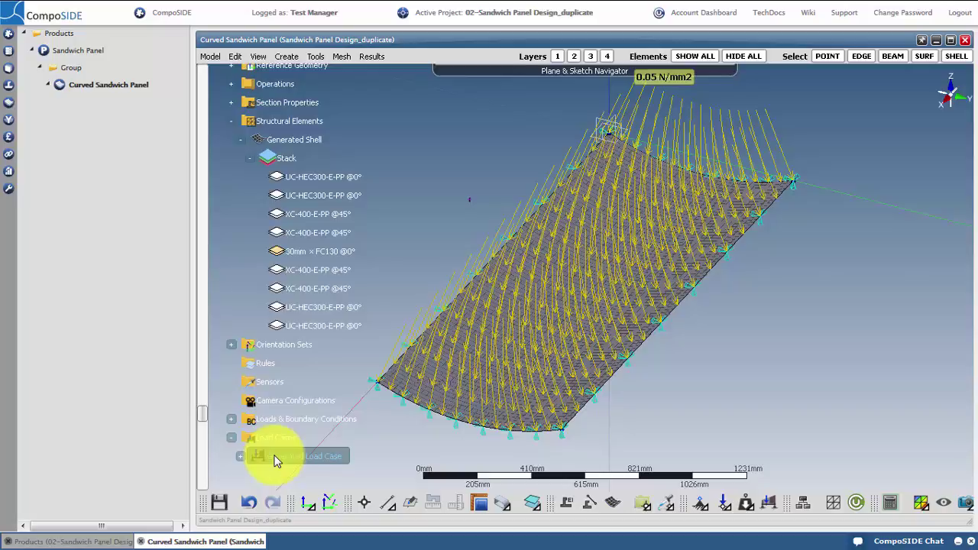
pyautogui.rightClick(277, 458)
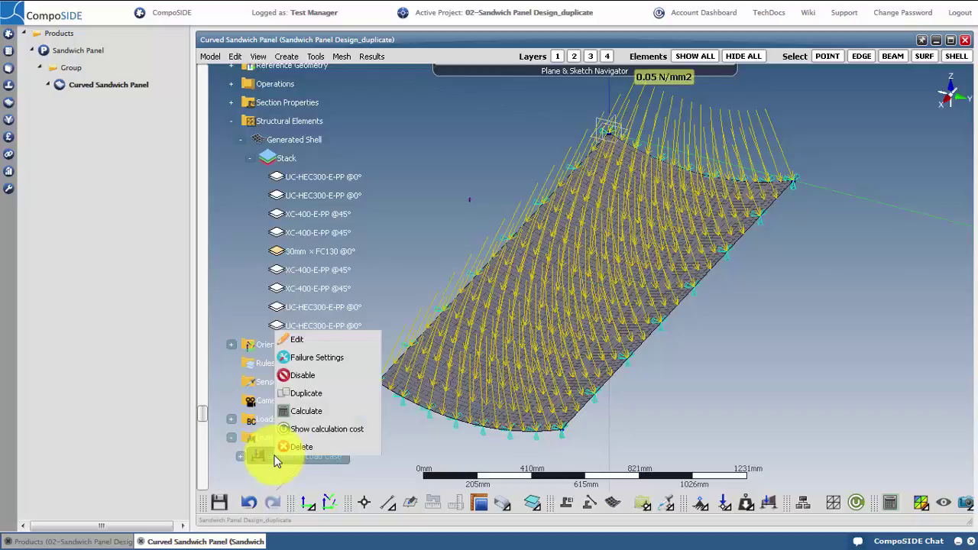
pyautogui.click(353, 414)
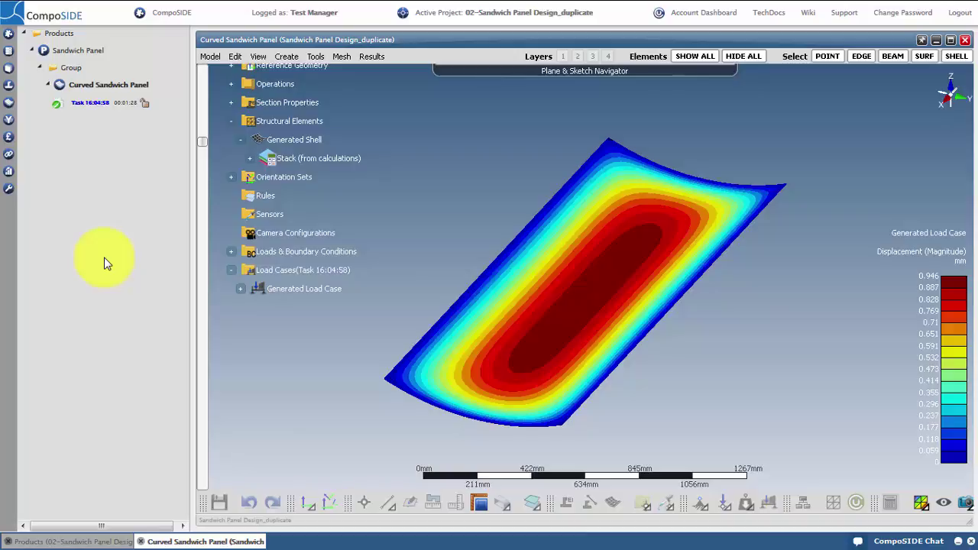
# Calculate the RF (Shell) reserve factors, with minimum 4.834 in UC-HEC300-E-PP @0°
pyautogui.click(920, 500)
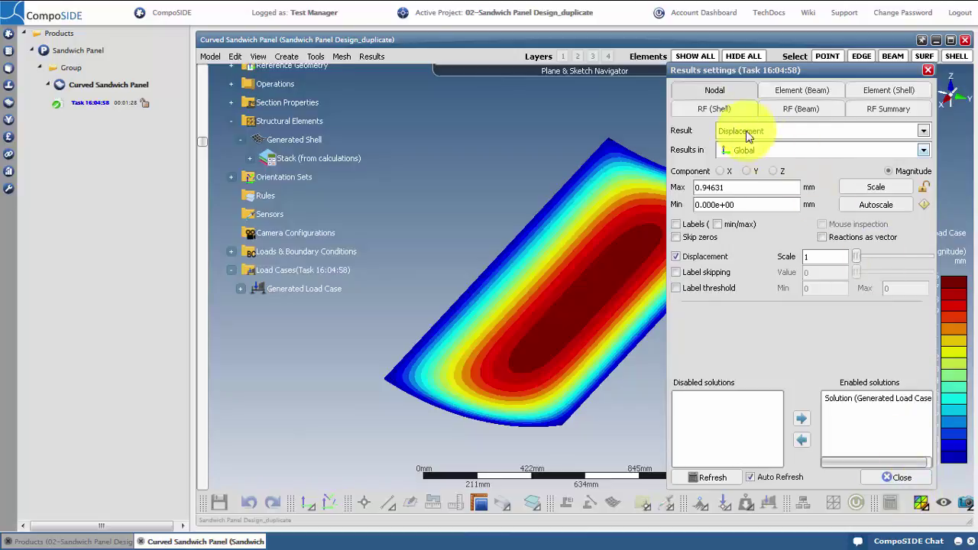
pyautogui.click(714, 109)
pyautogui.click(728, 134)
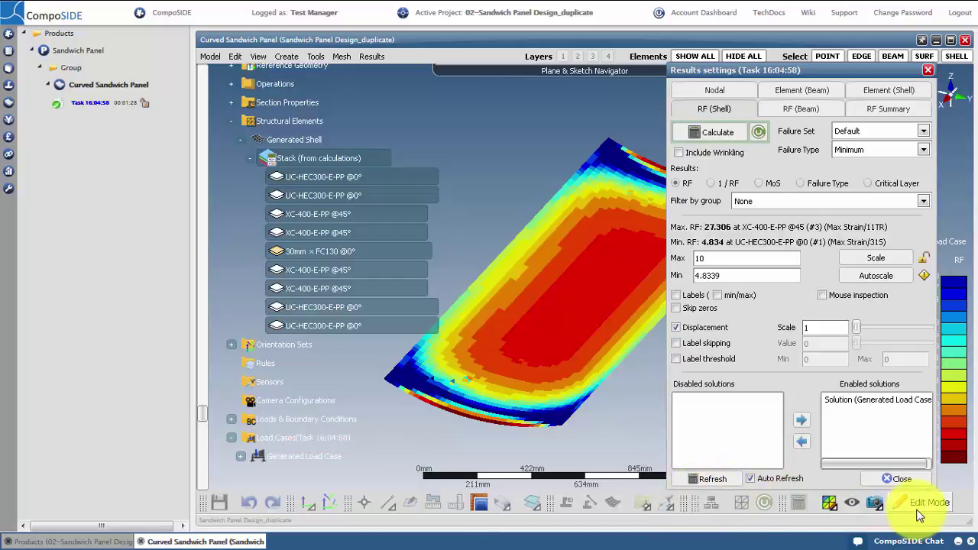
# Return to Edit Mode, save the Curved Sandwich Panel model and close it
pyautogui.click(898, 478)
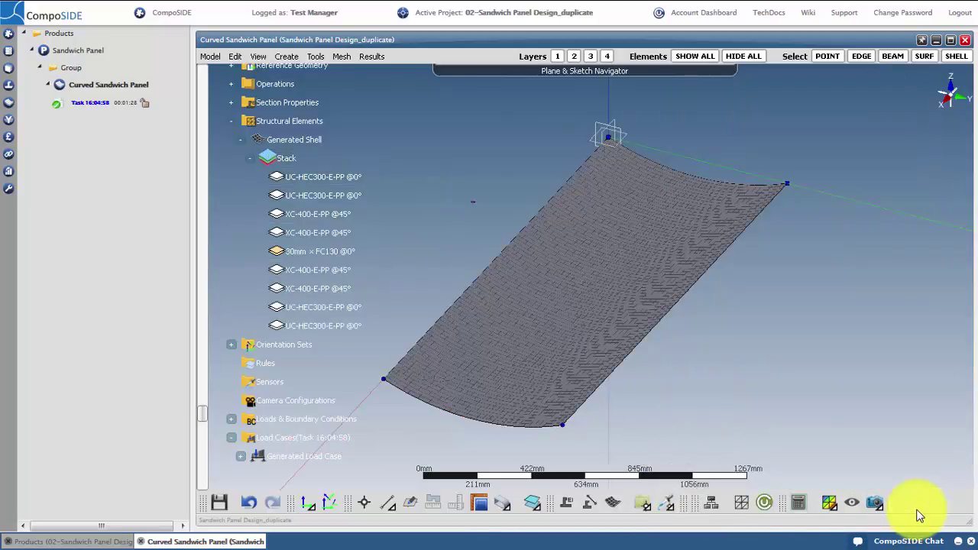
pyautogui.click(219, 503)
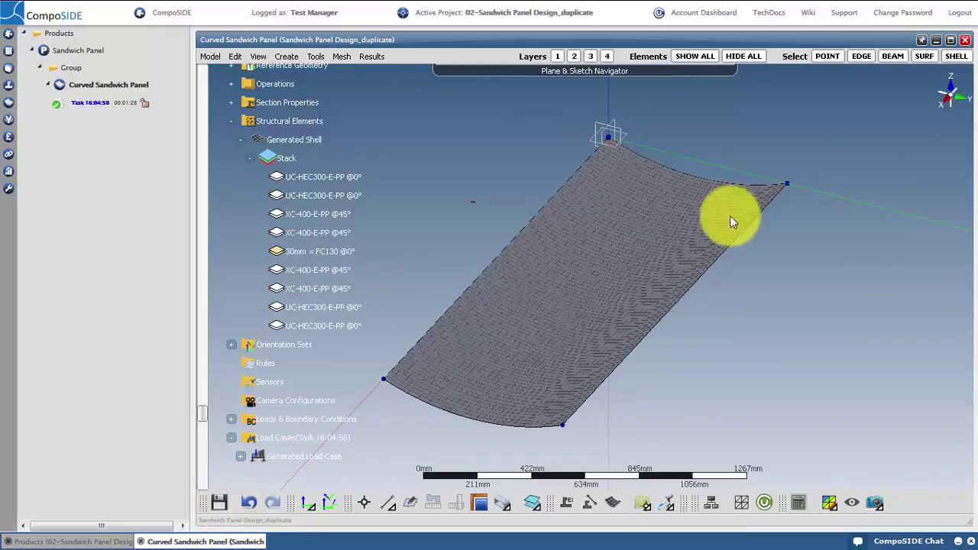
pyautogui.click(965, 41)
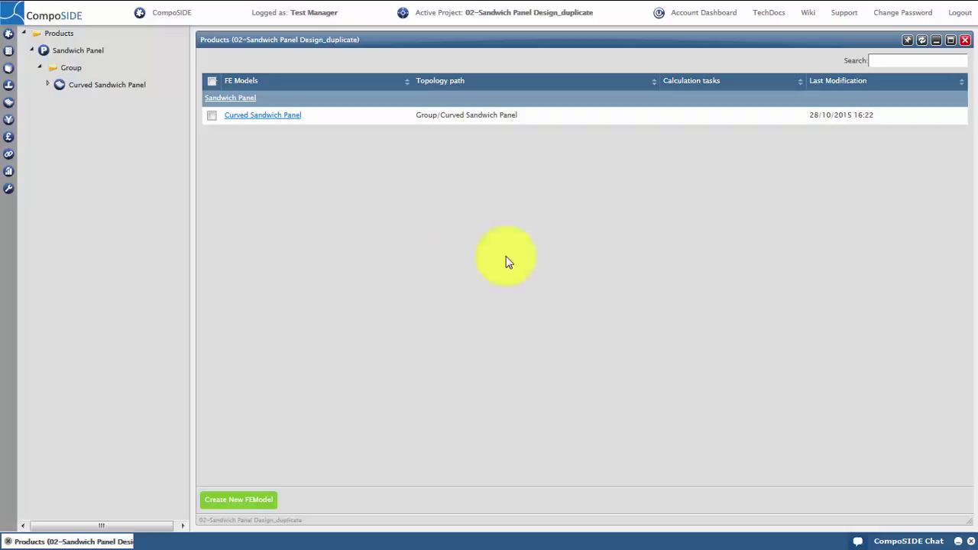
# Close the products list and launch BoMGen from the home screen
pyautogui.click(971, 542)
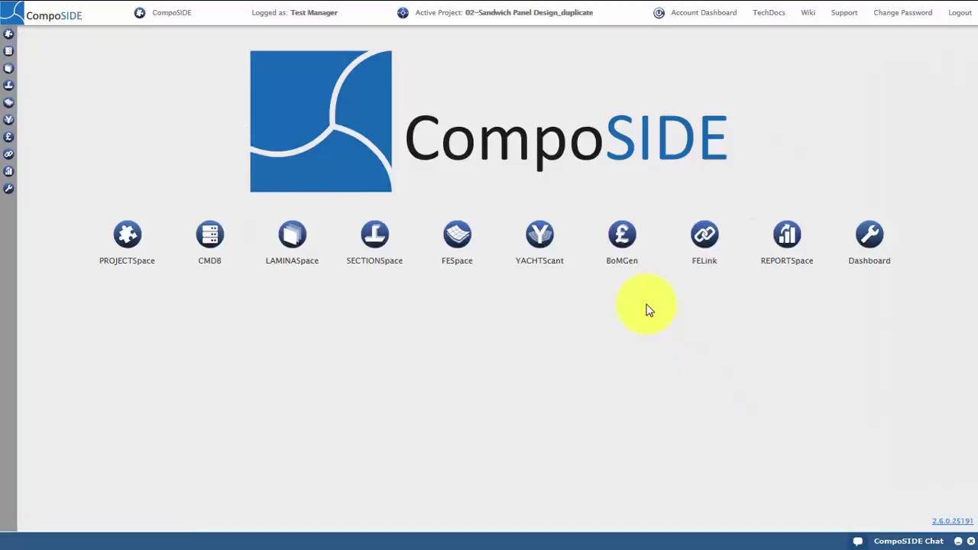
pyautogui.click(626, 256)
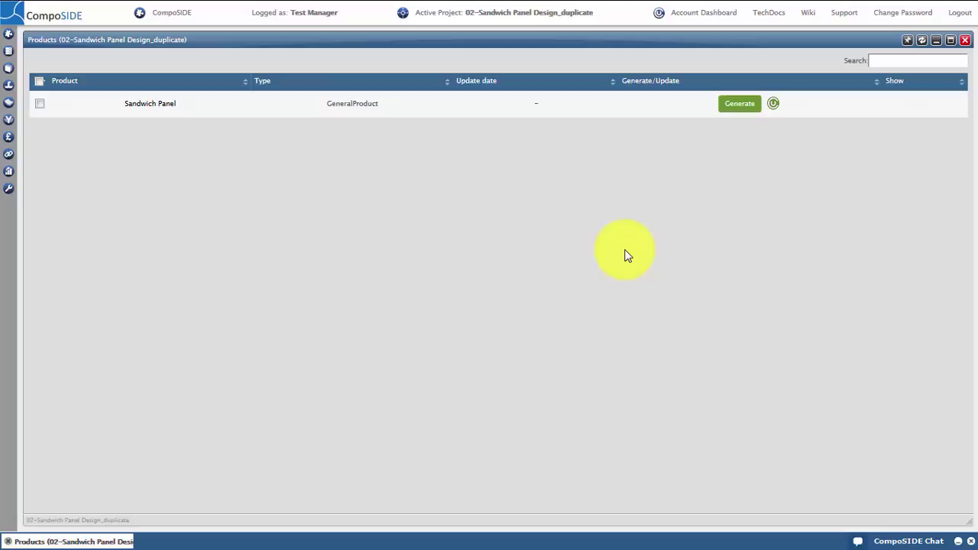
# Generate the Sandwich Panel BoM and export the Group's Laminate Table, opening it in Excel
pyautogui.click(732, 106)
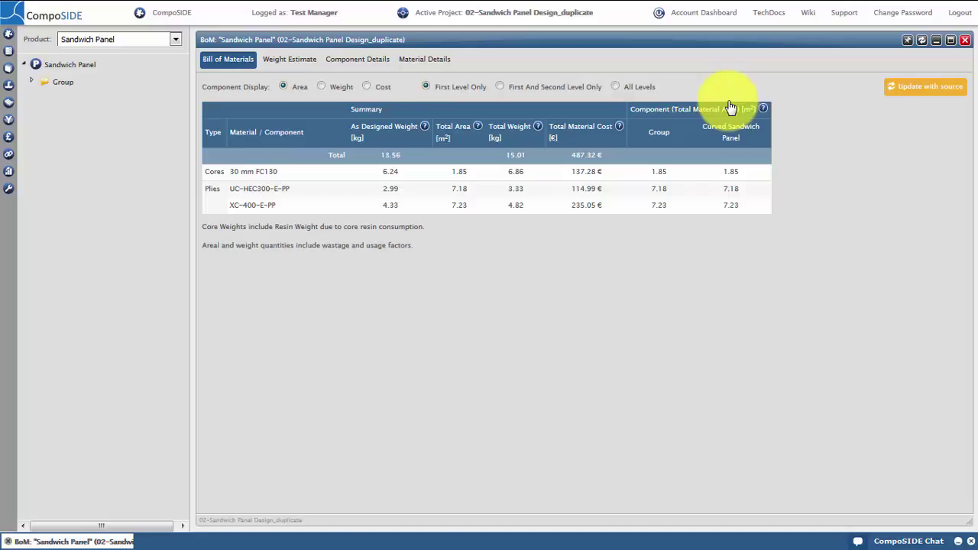
pyautogui.rightClick(74, 89)
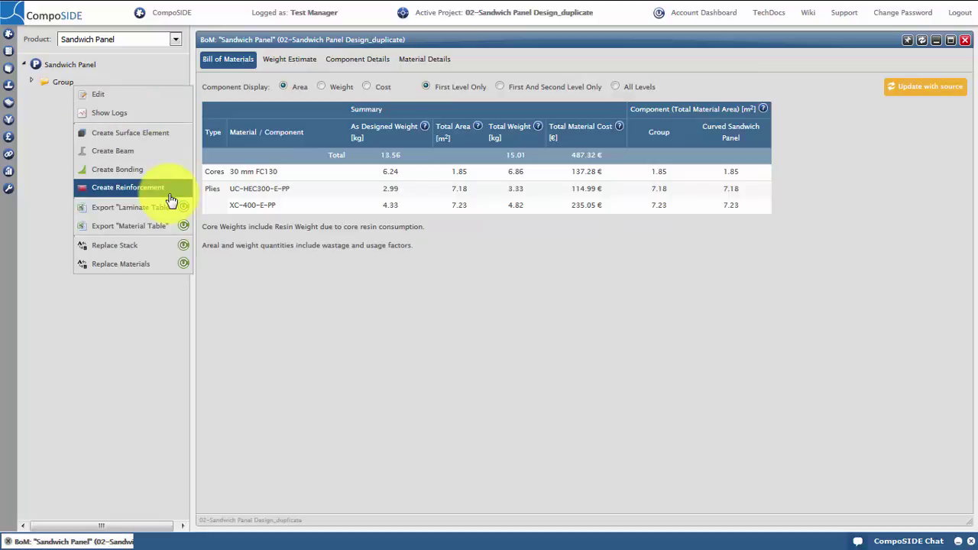
pyautogui.click(730, 107)
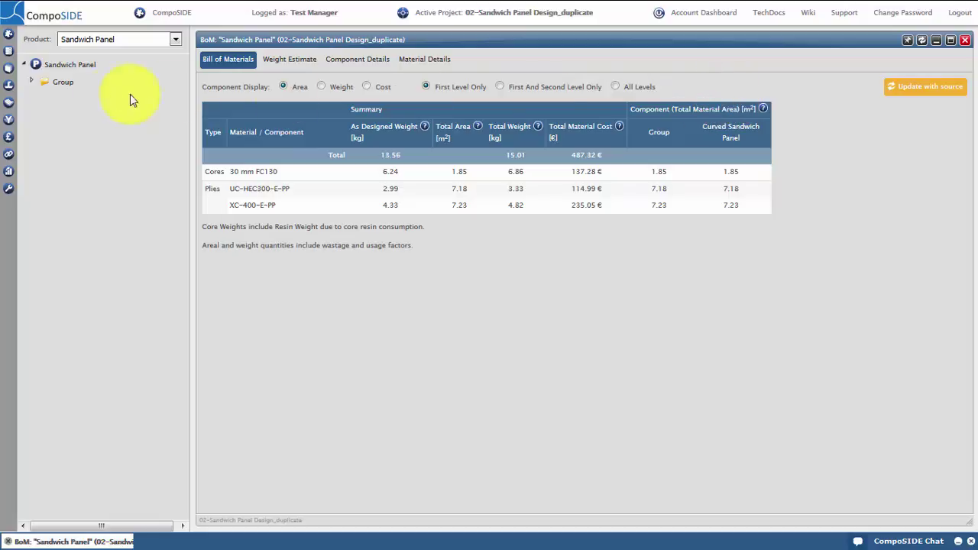
pyautogui.rightClick(72, 84)
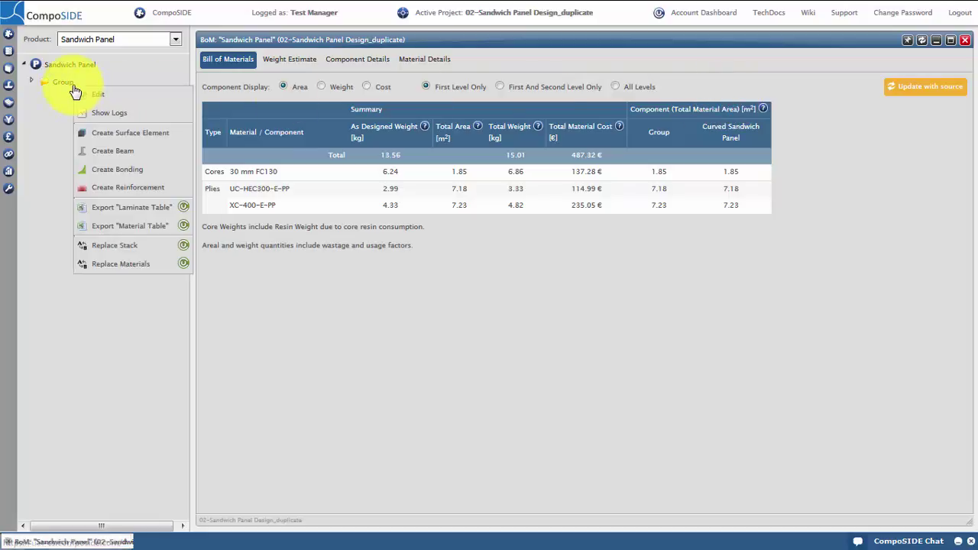
pyautogui.click(164, 207)
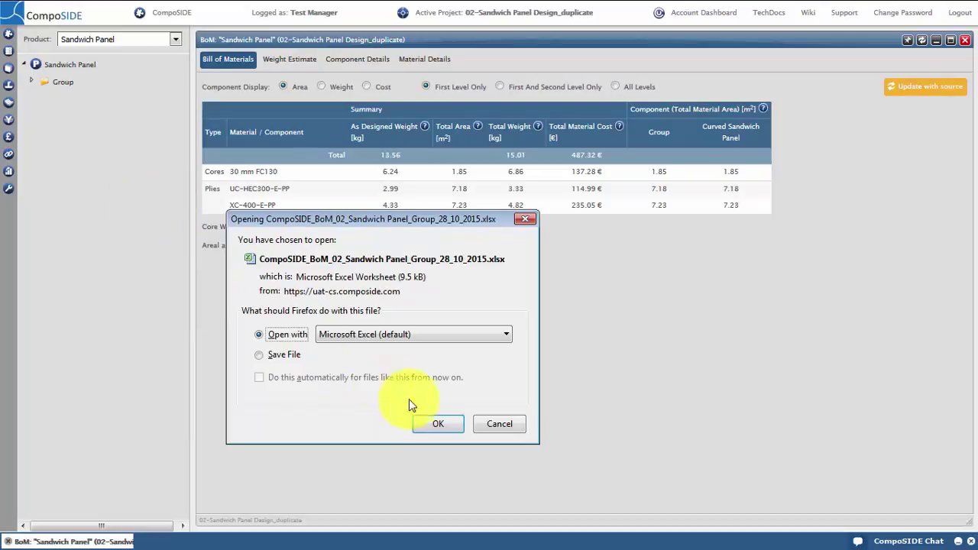
pyautogui.click(438, 423)
# Switch to the Curved Sandwich Panel sheet and scroll through its laminate definition
pyautogui.click(191, 507)
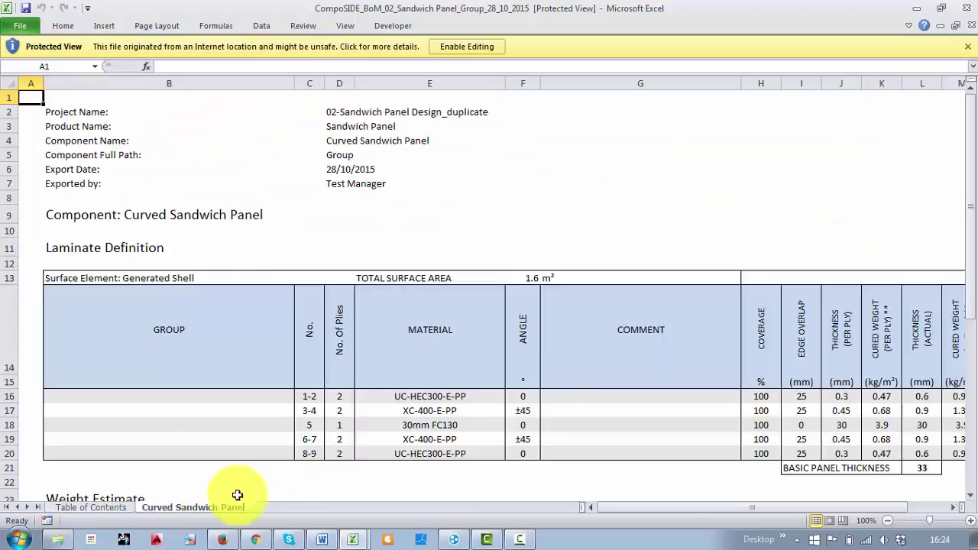
pyautogui.keyDown('ctrl'); pyautogui.scroll(2, 378, 435); pyautogui.keyUp('ctrl')
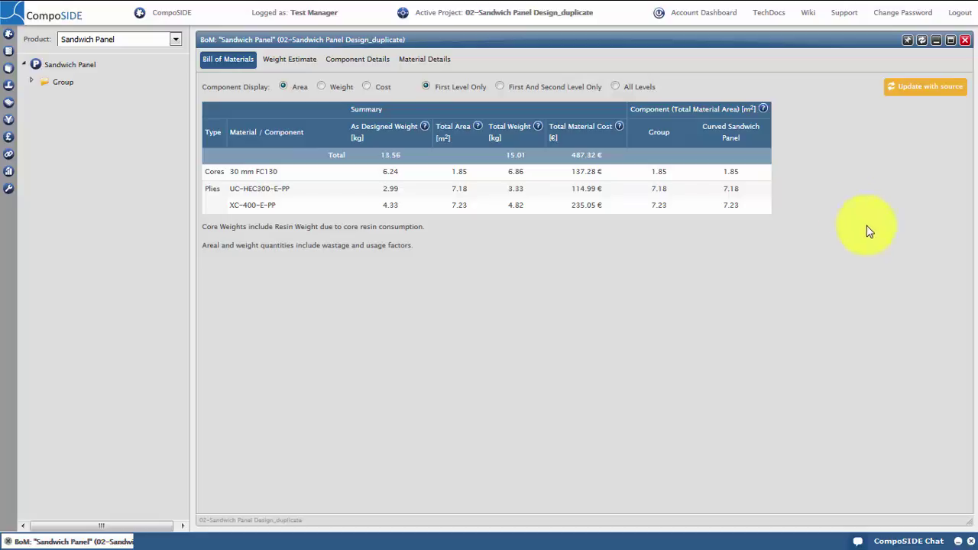
# Close the bill of materials window and launch REPORTSpace from the home screen
pyautogui.click(971, 542)
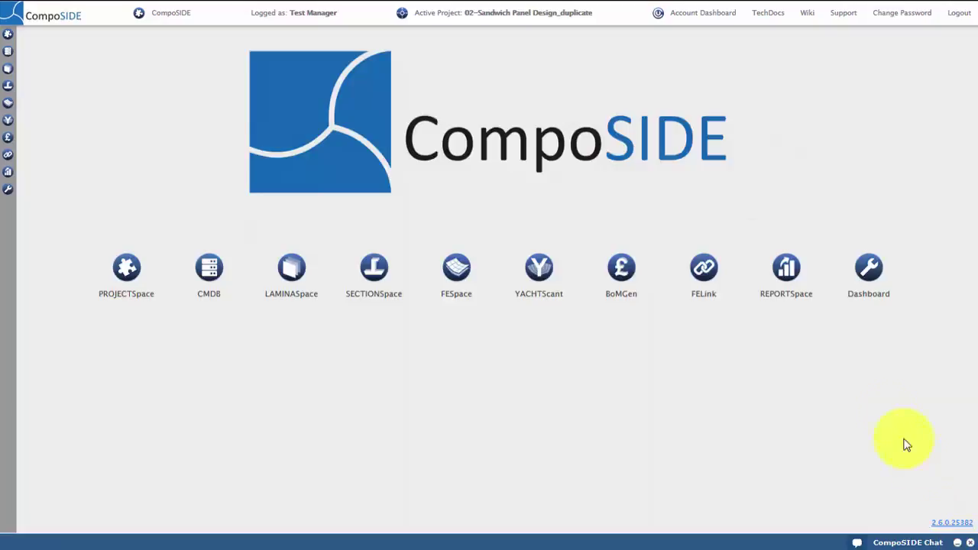
pyautogui.click(786, 271)
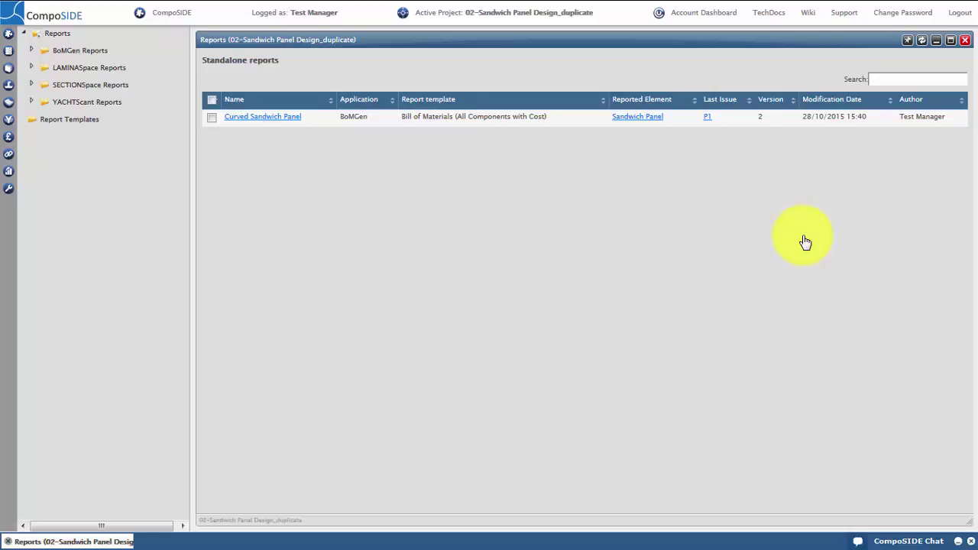
# Create and save BoMGen report 'Curved Panel' for Sandwich Panel using Bill of Materials (All Components with Cost)
pyautogui.rightClick(107, 55)
pyautogui.click(146, 64)
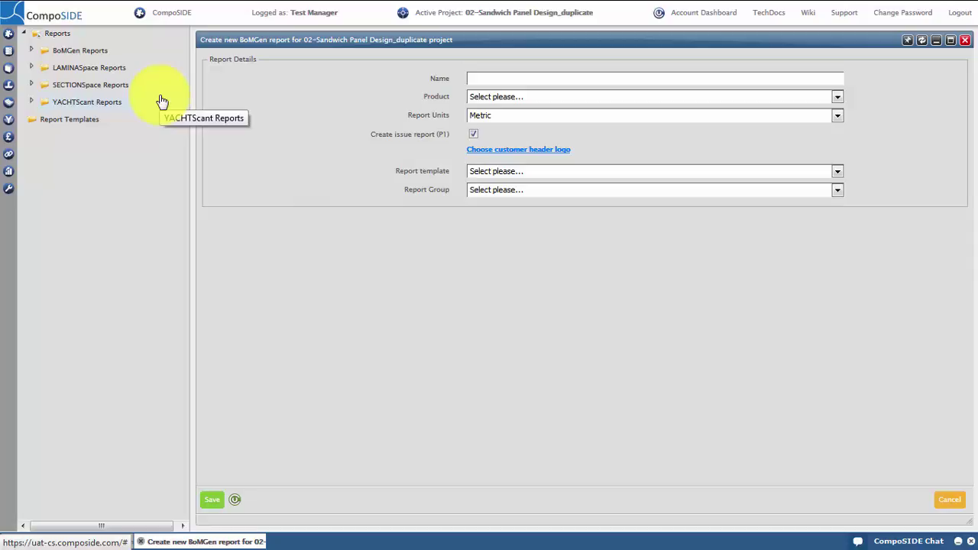
pyautogui.click(514, 77)
pyautogui.write('Curved Panel')
pyautogui.click(712, 95)
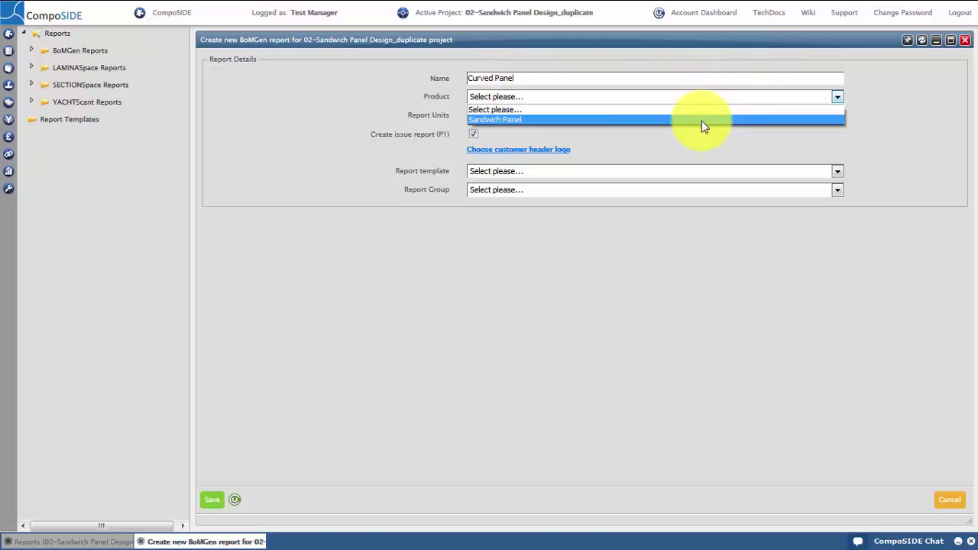
pyautogui.click(702, 120)
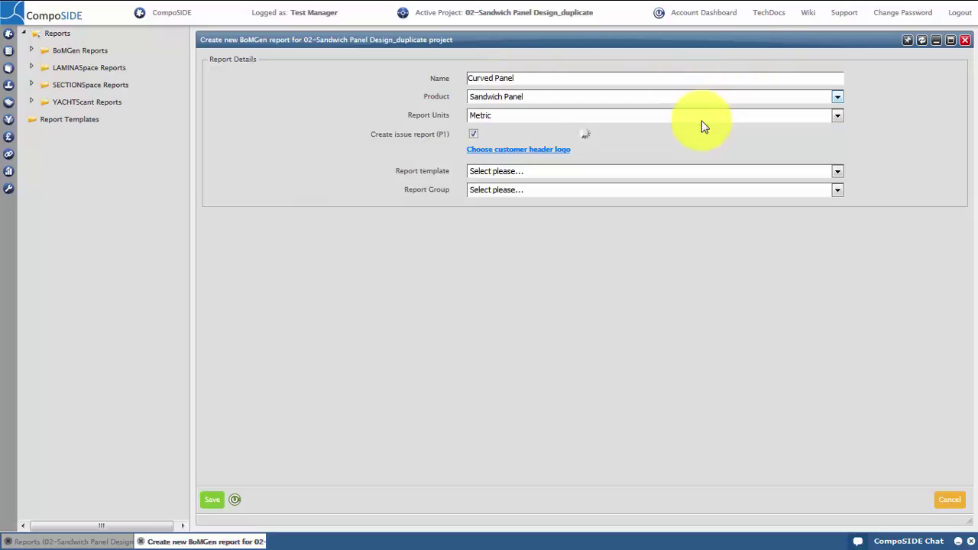
pyautogui.click(675, 173)
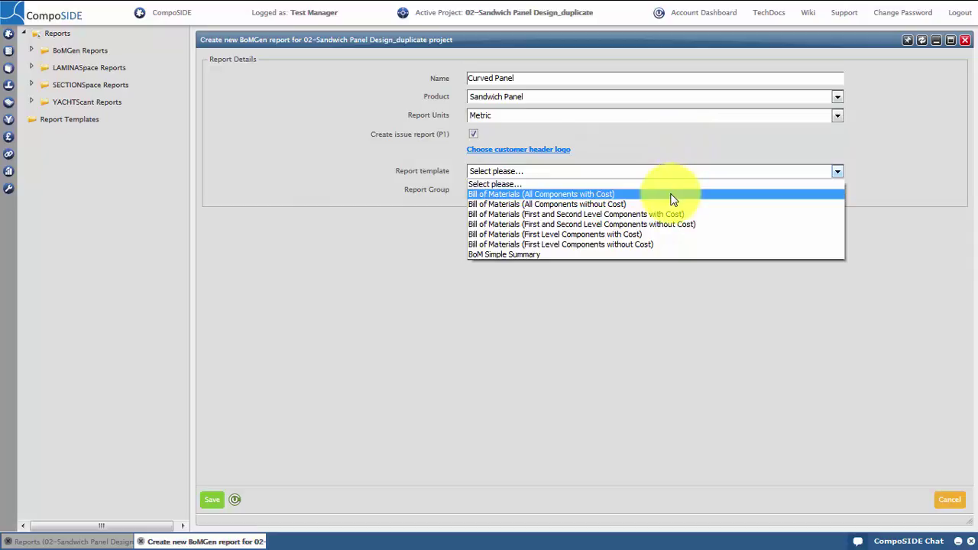
pyautogui.click(672, 198)
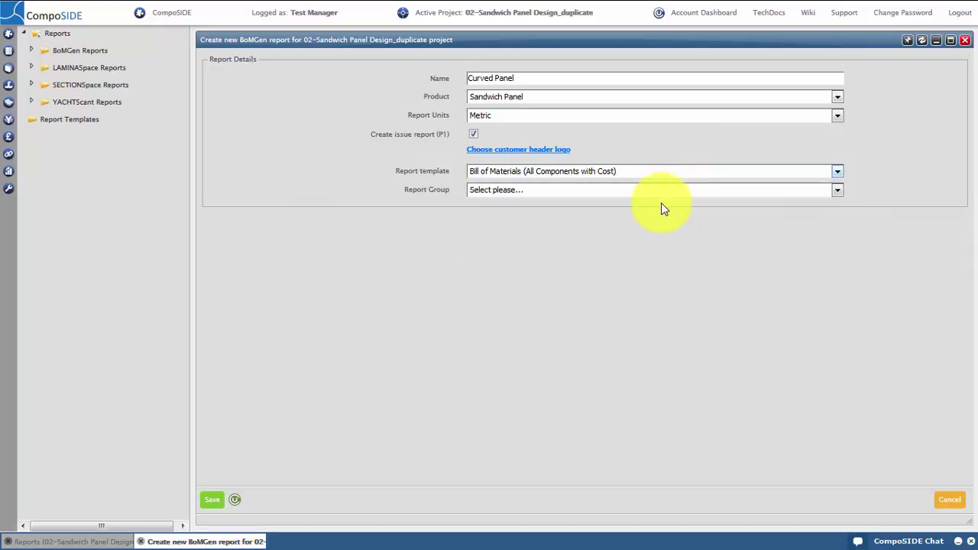
pyautogui.click(212, 501)
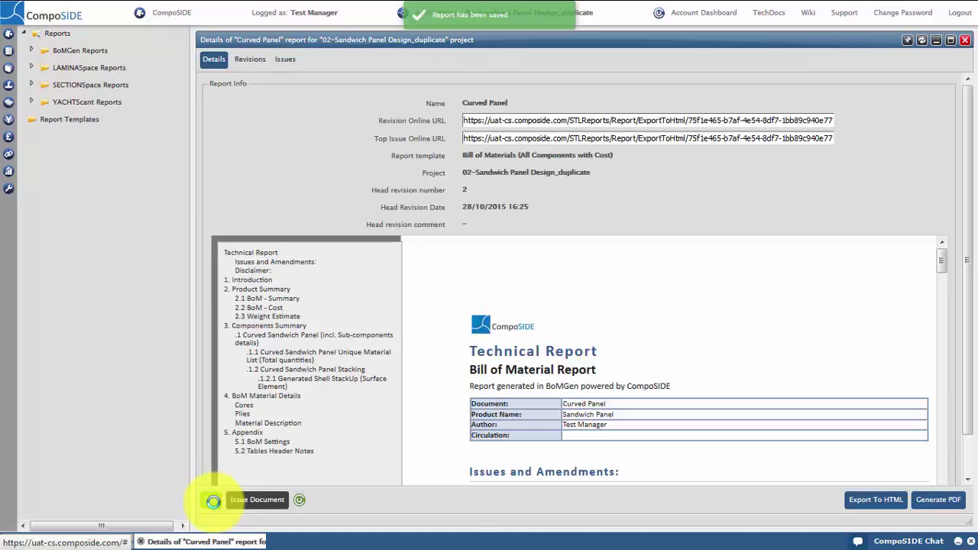